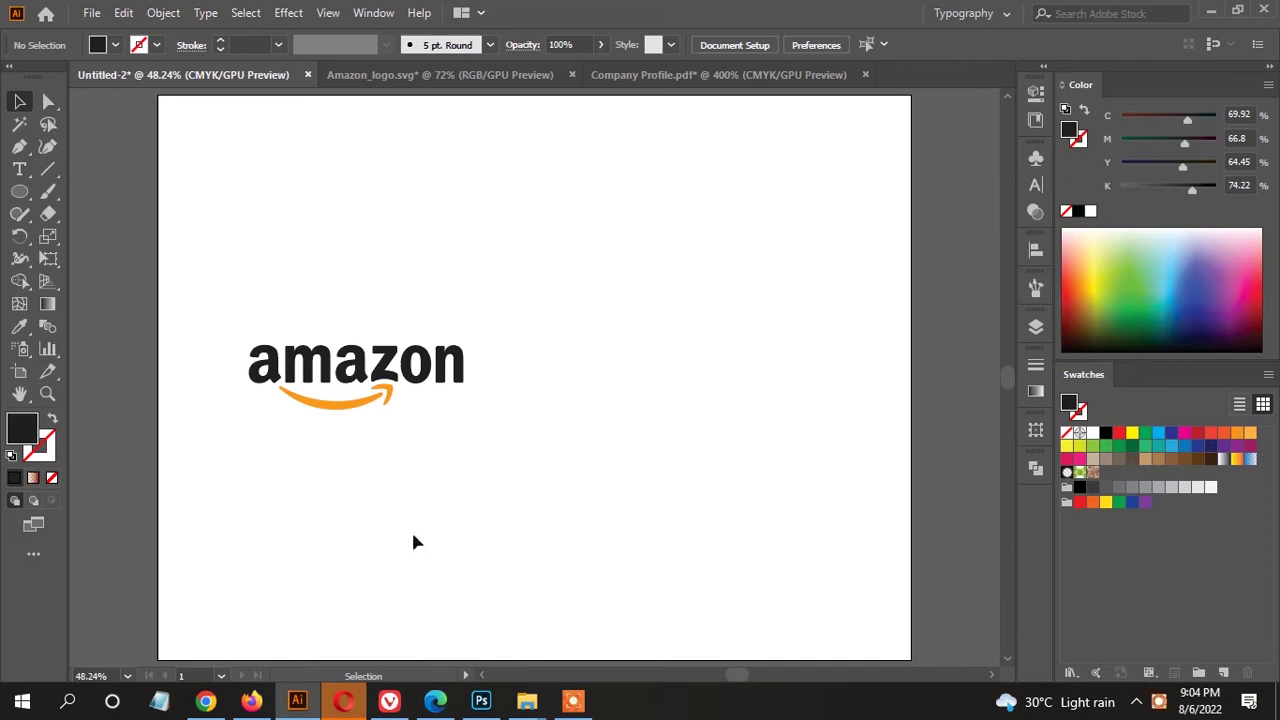
# Review the annotated logo, logo evolution and 'a' icon reference images in the browser.
pyautogui.click(251, 701)
pyautogui.click(390, 50)
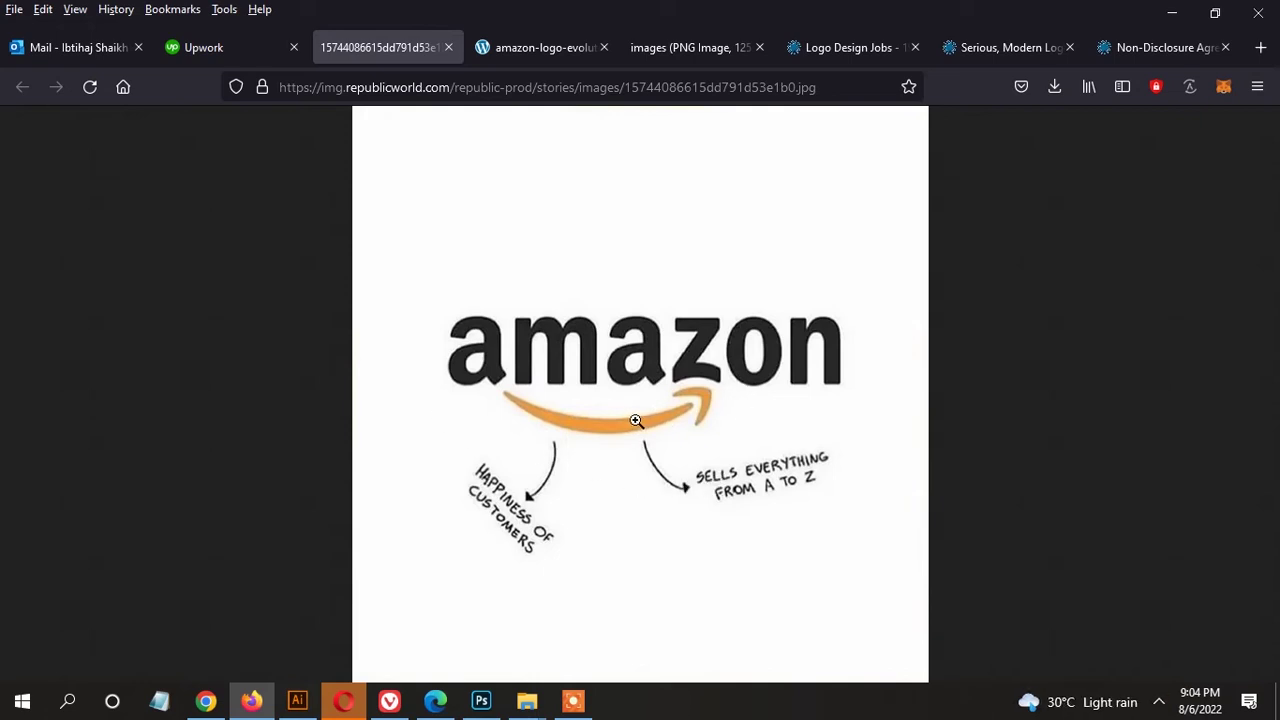
pyautogui.click(551, 50)
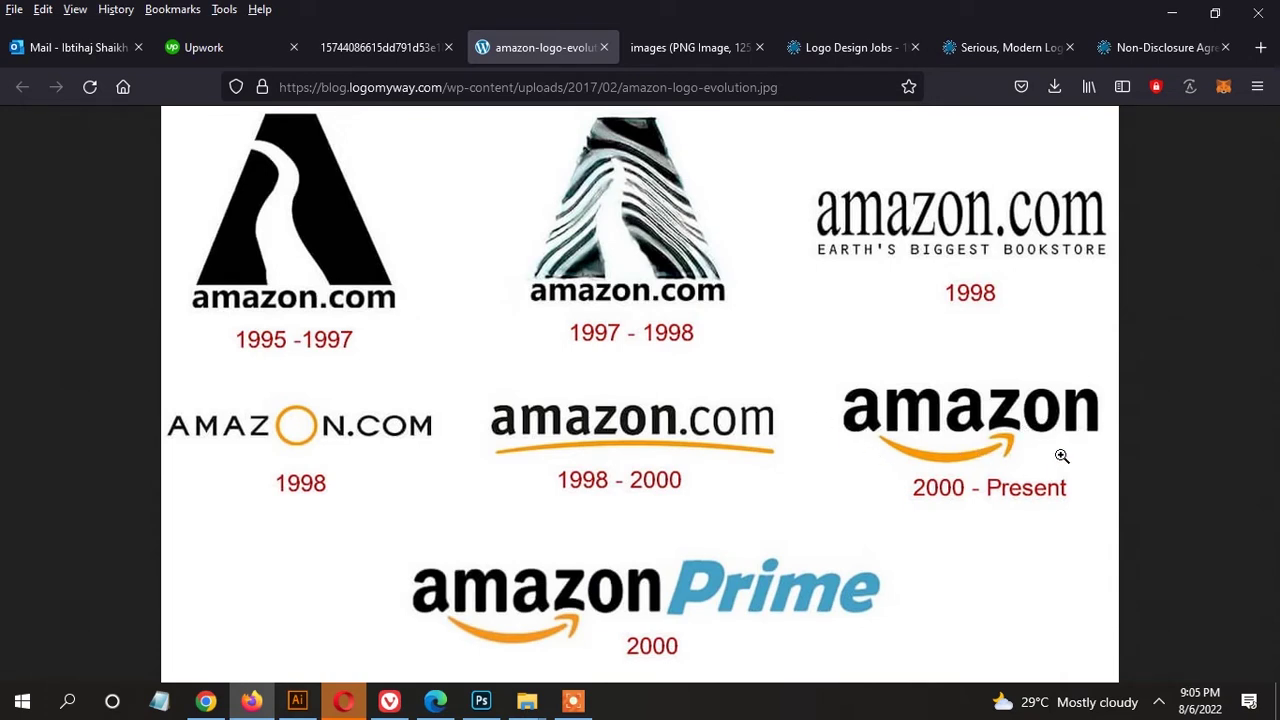
pyautogui.click(678, 52)
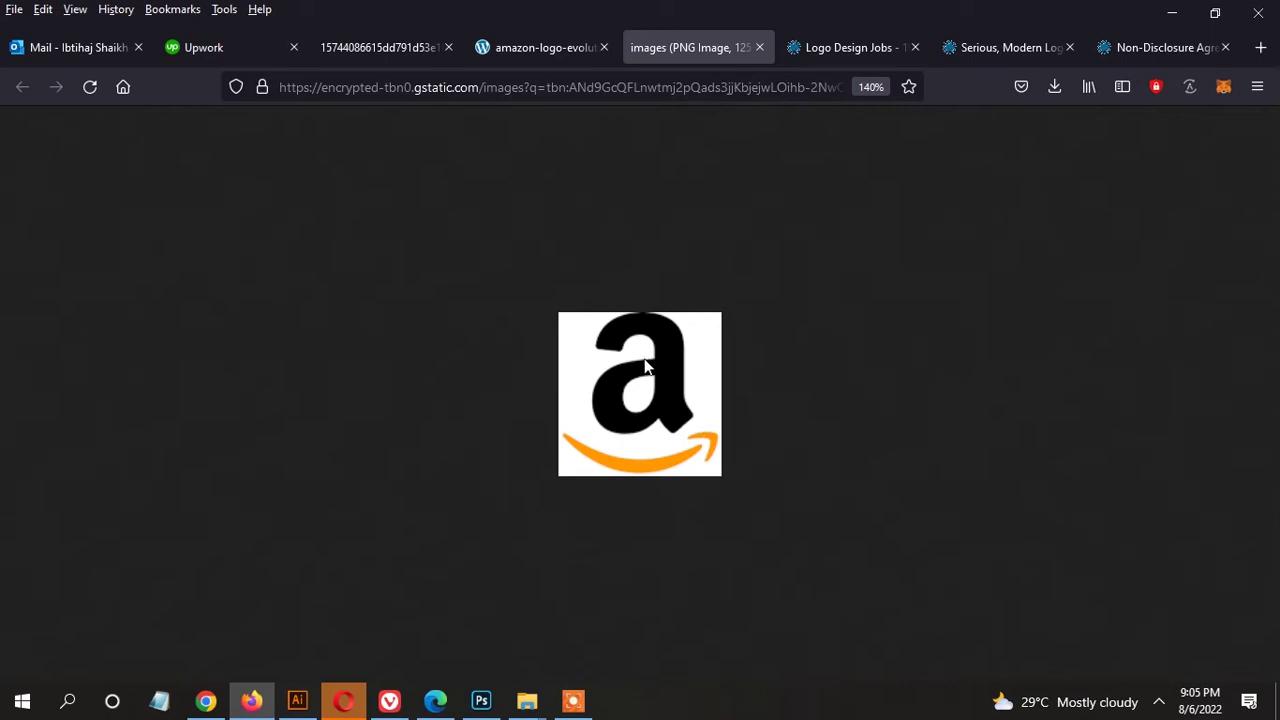
pyautogui.click(376, 47)
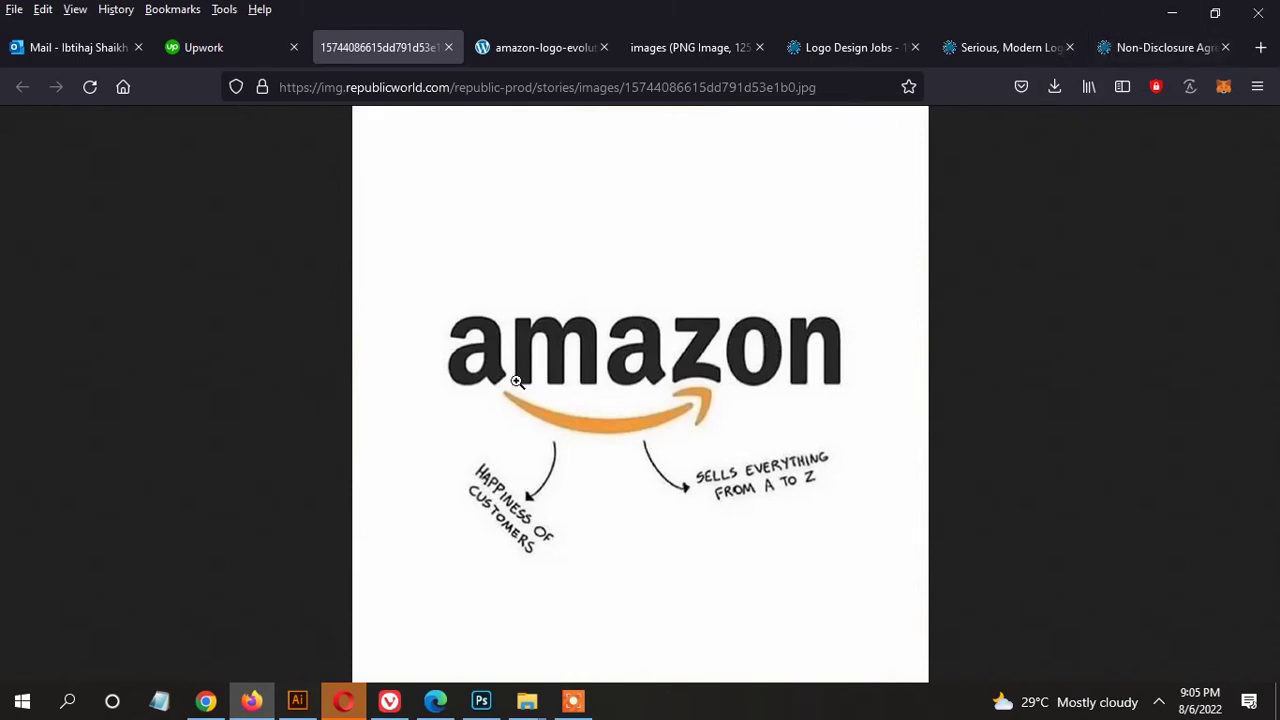
pyautogui.click(1170, 11)
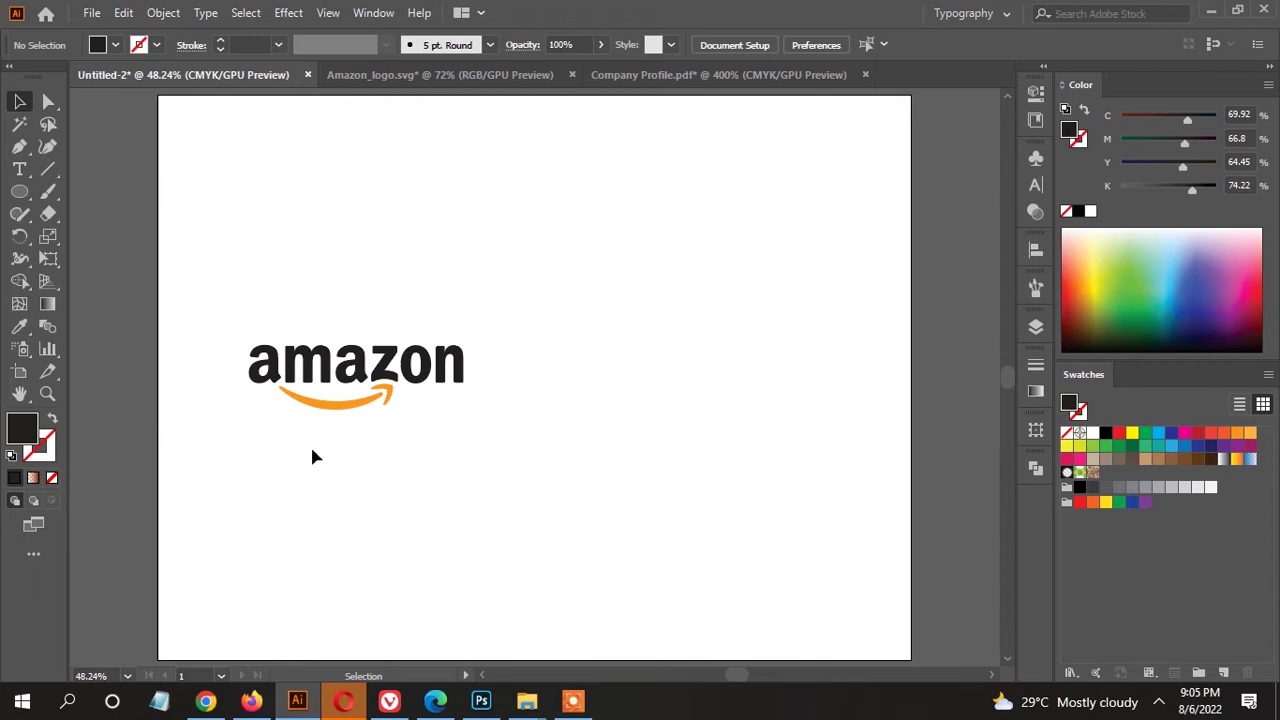
pyautogui.click(255, 700)
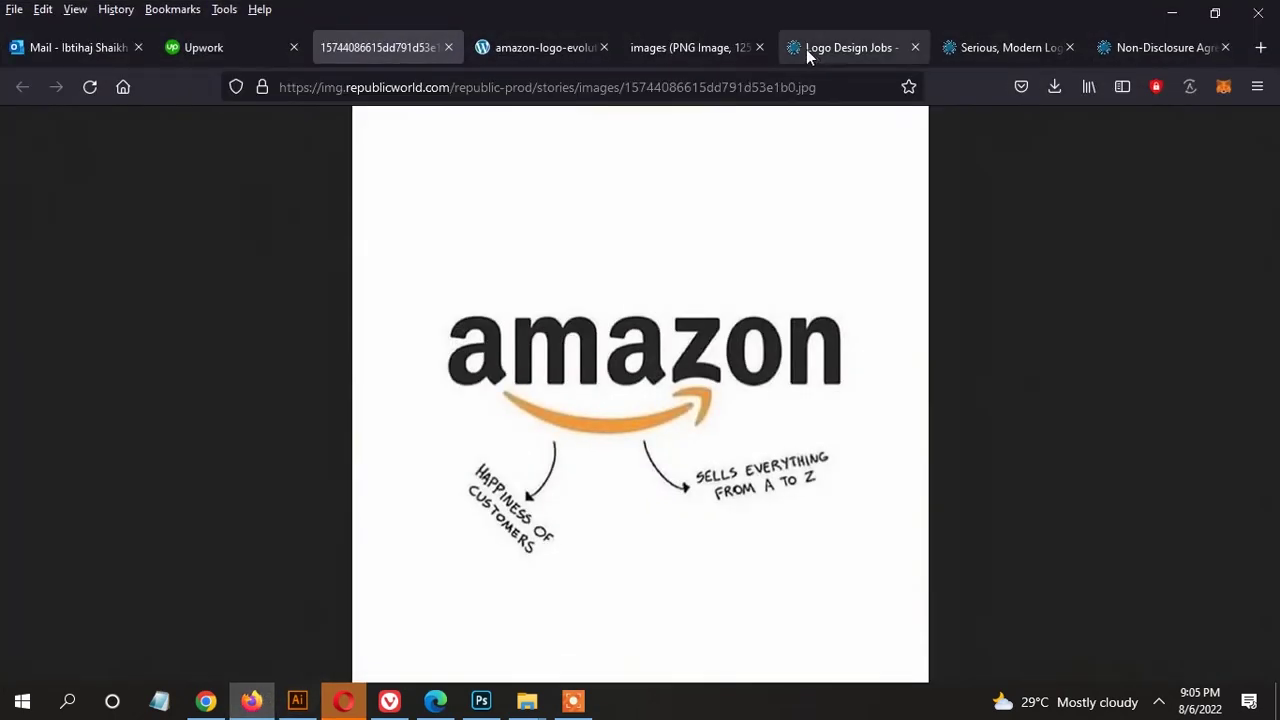
pyautogui.click(736, 58)
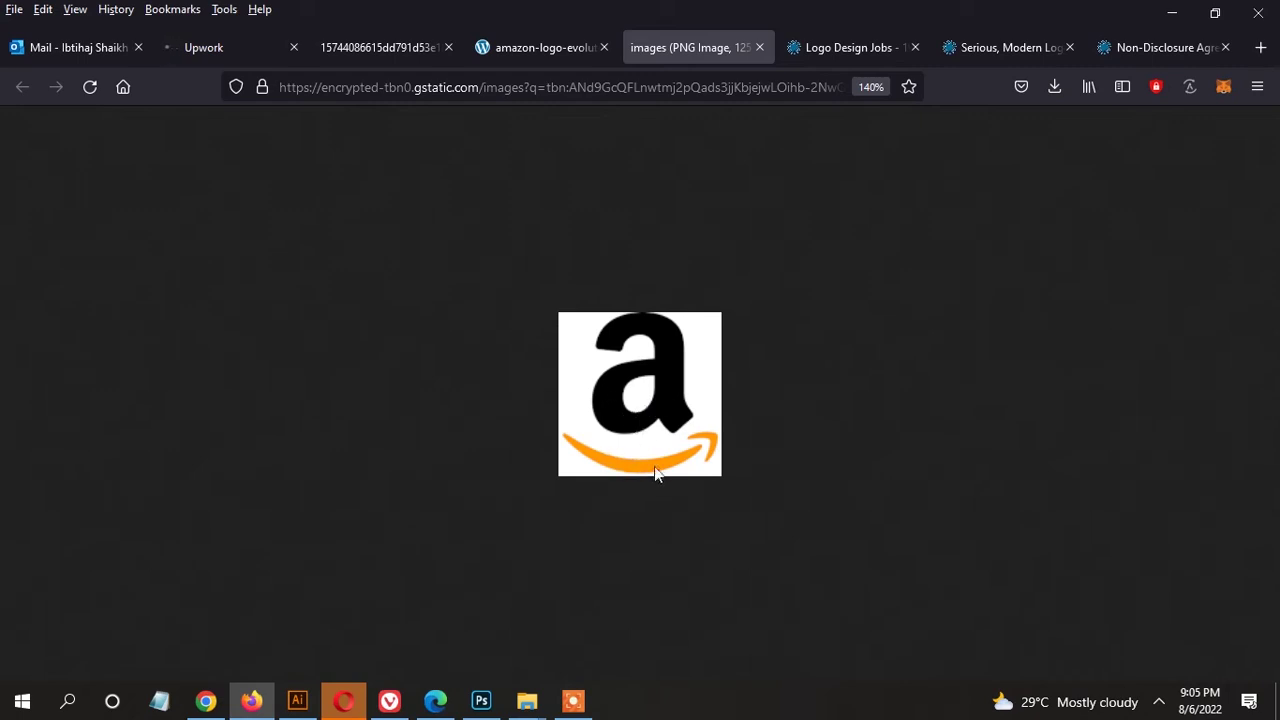
pyautogui.click(385, 58)
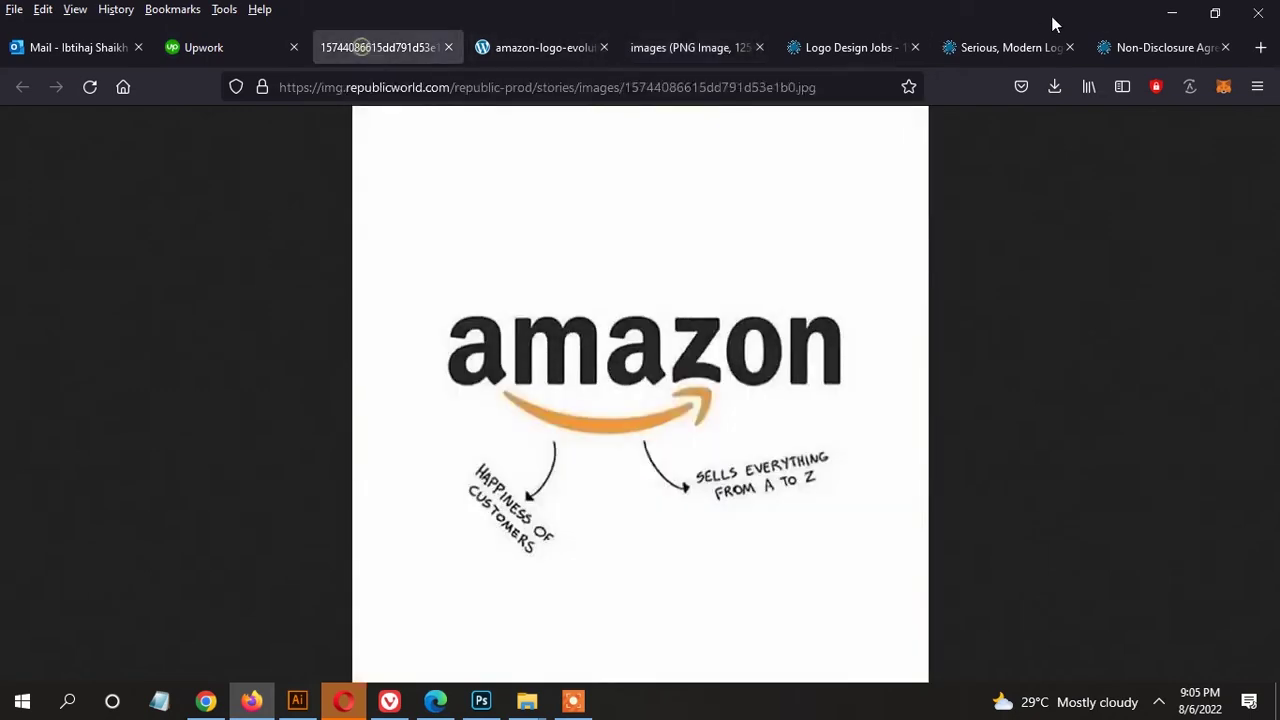
pyautogui.click(1172, 12)
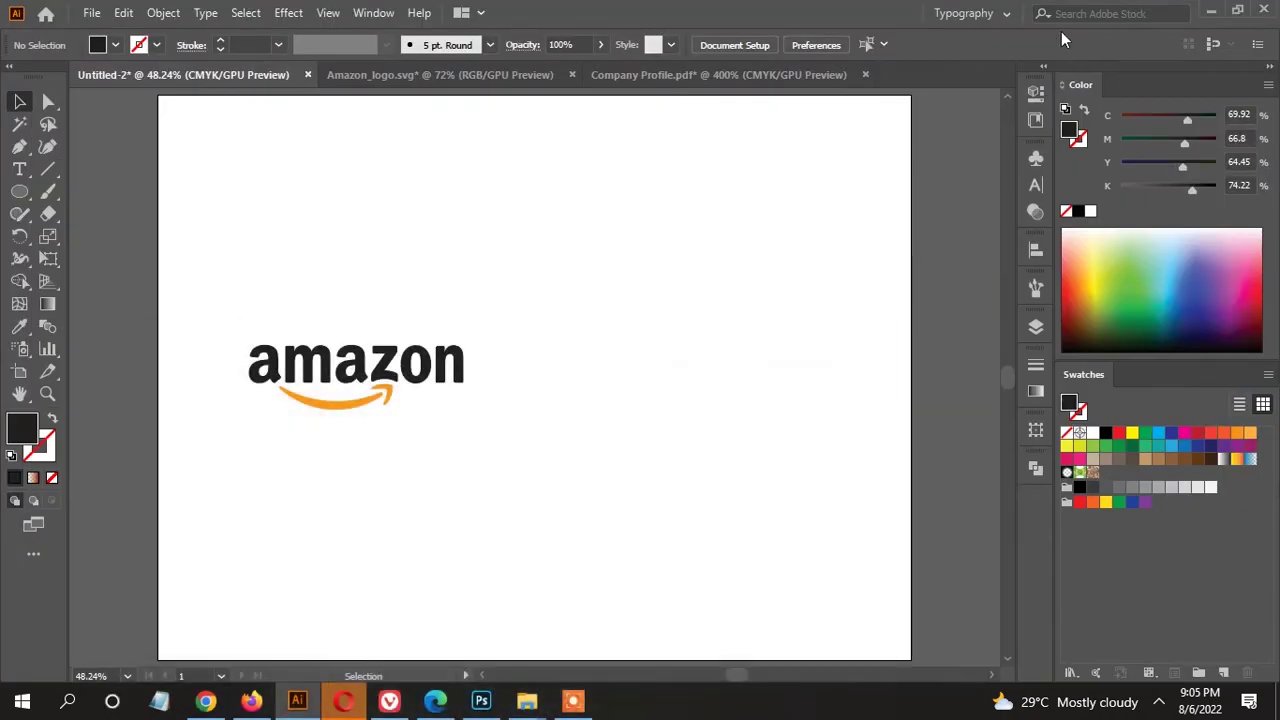
# Type 'amazon' level with the reference logo and convert it to outlines.
pyautogui.click(19, 169)
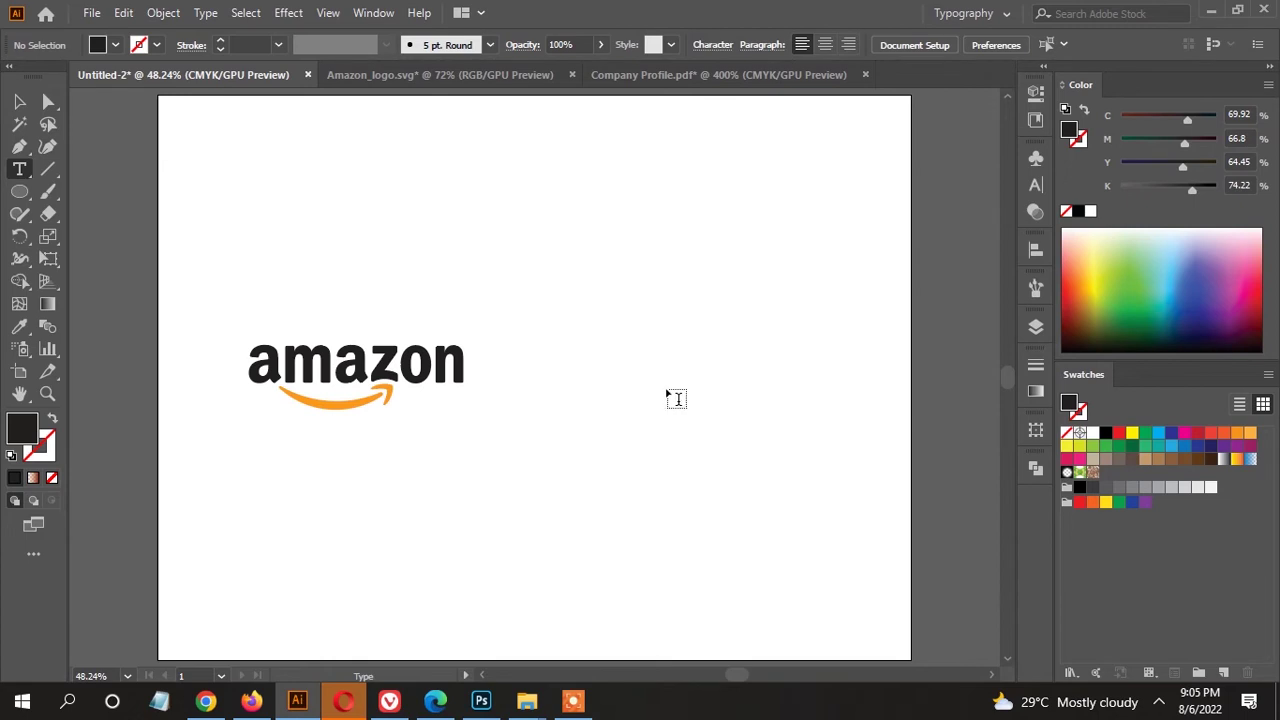
pyautogui.click(584, 372)
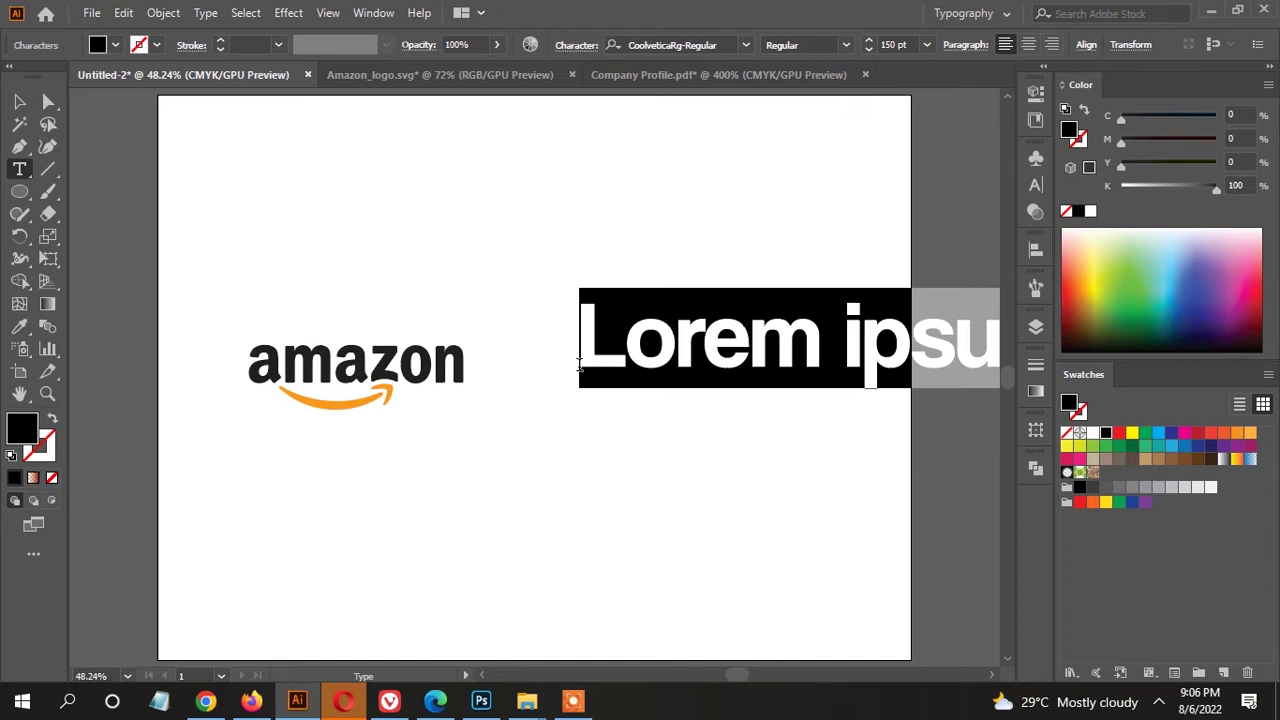
pyautogui.write('ama')
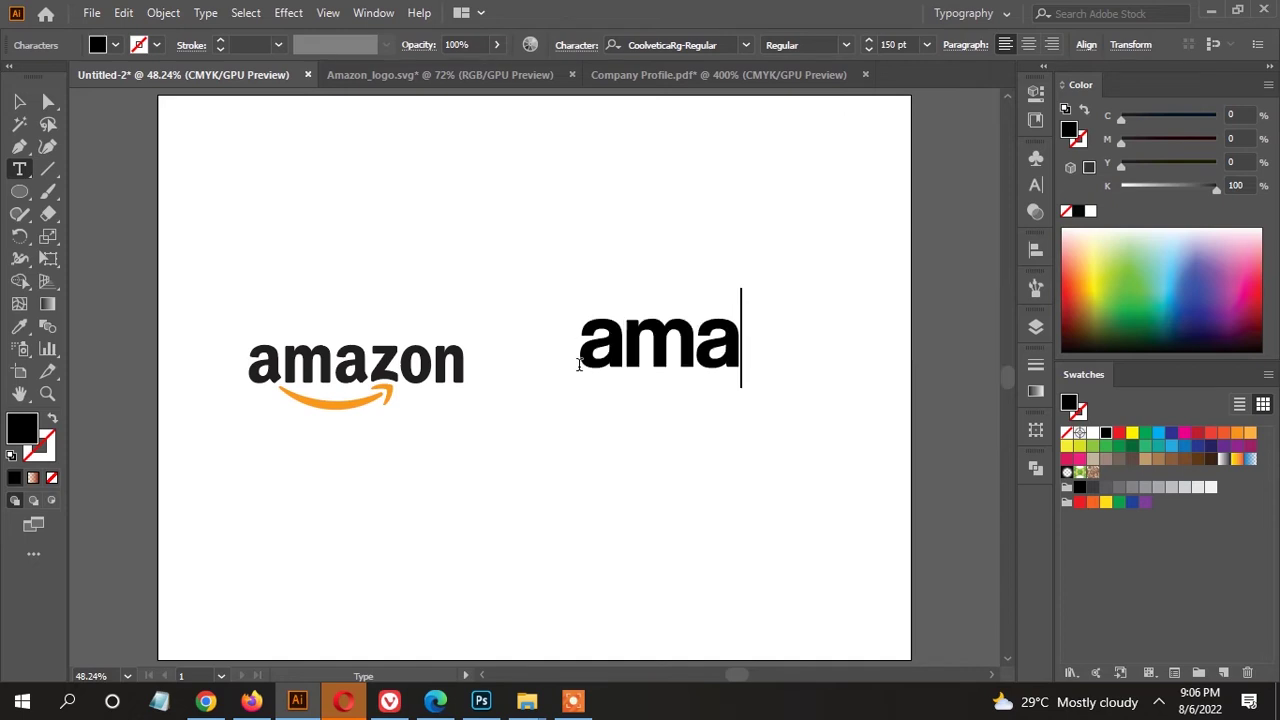
pyautogui.write('zon')
pyautogui.press('Escape')
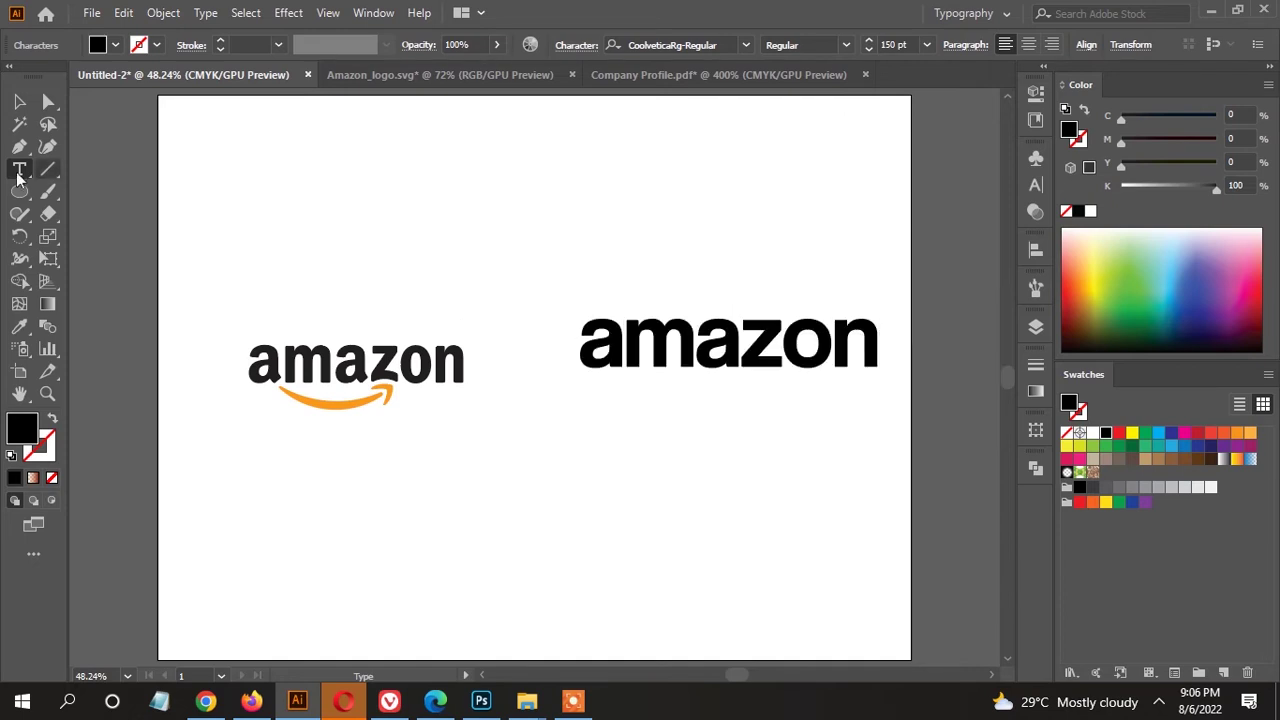
pyautogui.moveTo(690, 330); pyautogui.dragTo(648, 378)
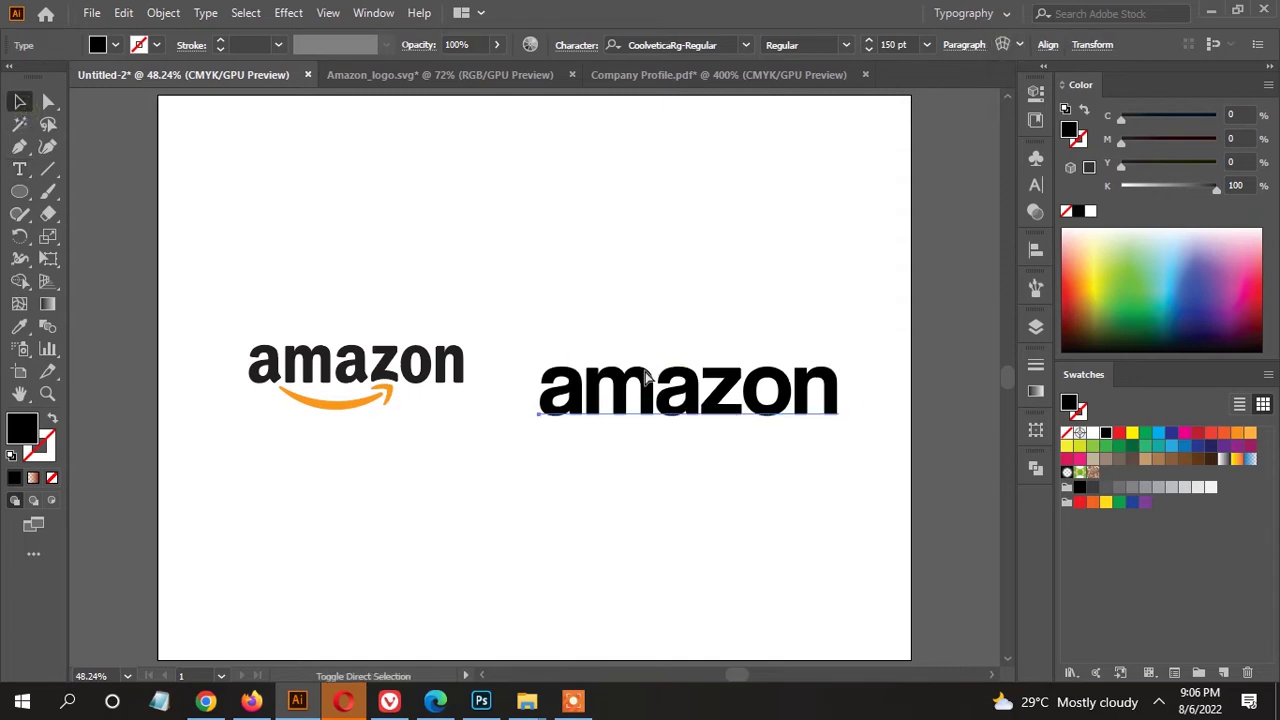
pyautogui.hotkey('ctrl', 'shift', 'o')
# At 100% zoom, eyedrop the reference logo's dark grey fill onto the outlined amazon letters.
pyautogui.hotkey('ctrl', '1')
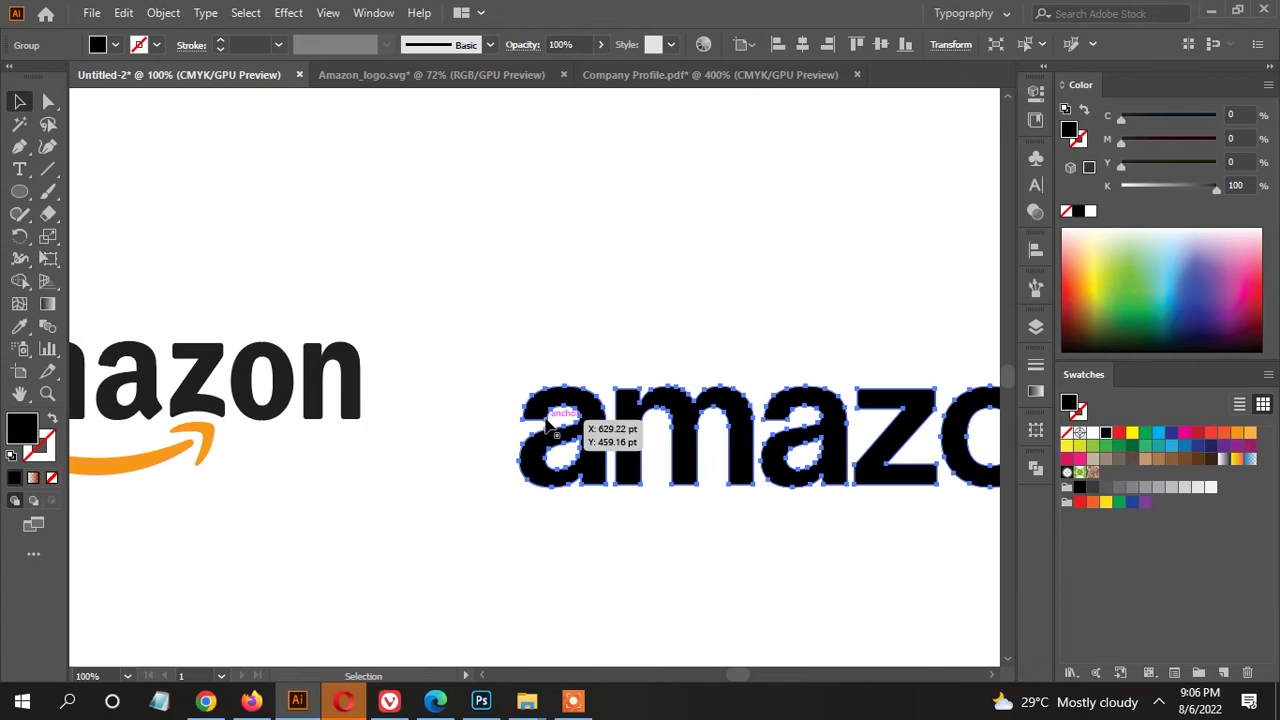
pyautogui.hscroll(-3, 614, 340)
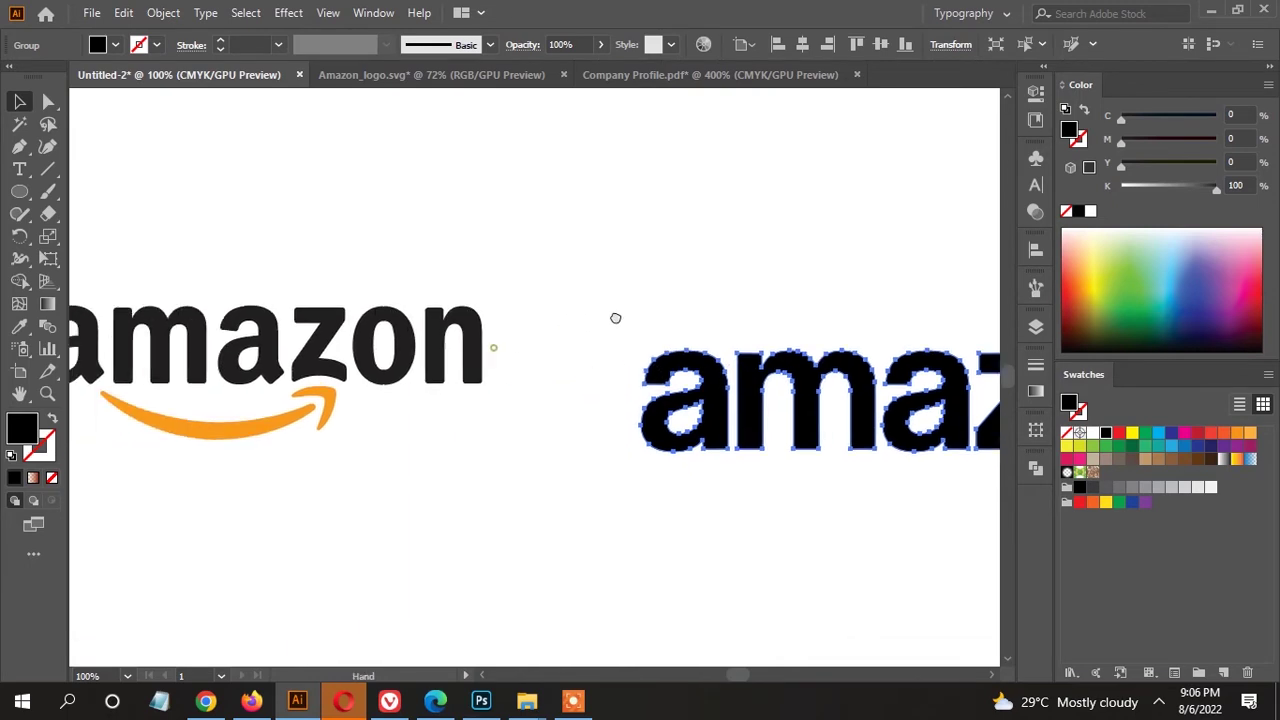
pyautogui.click(19, 325)
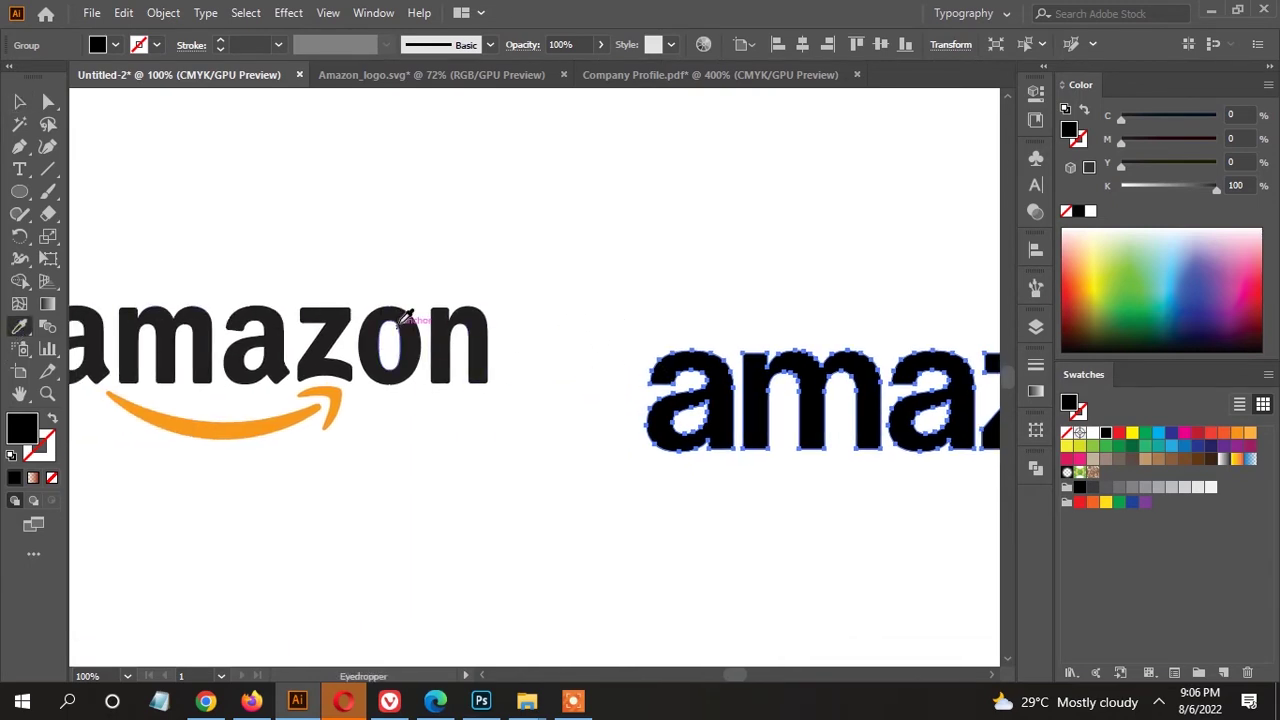
pyautogui.click(400, 320)
pyautogui.press('v')
pyautogui.click(688, 288)
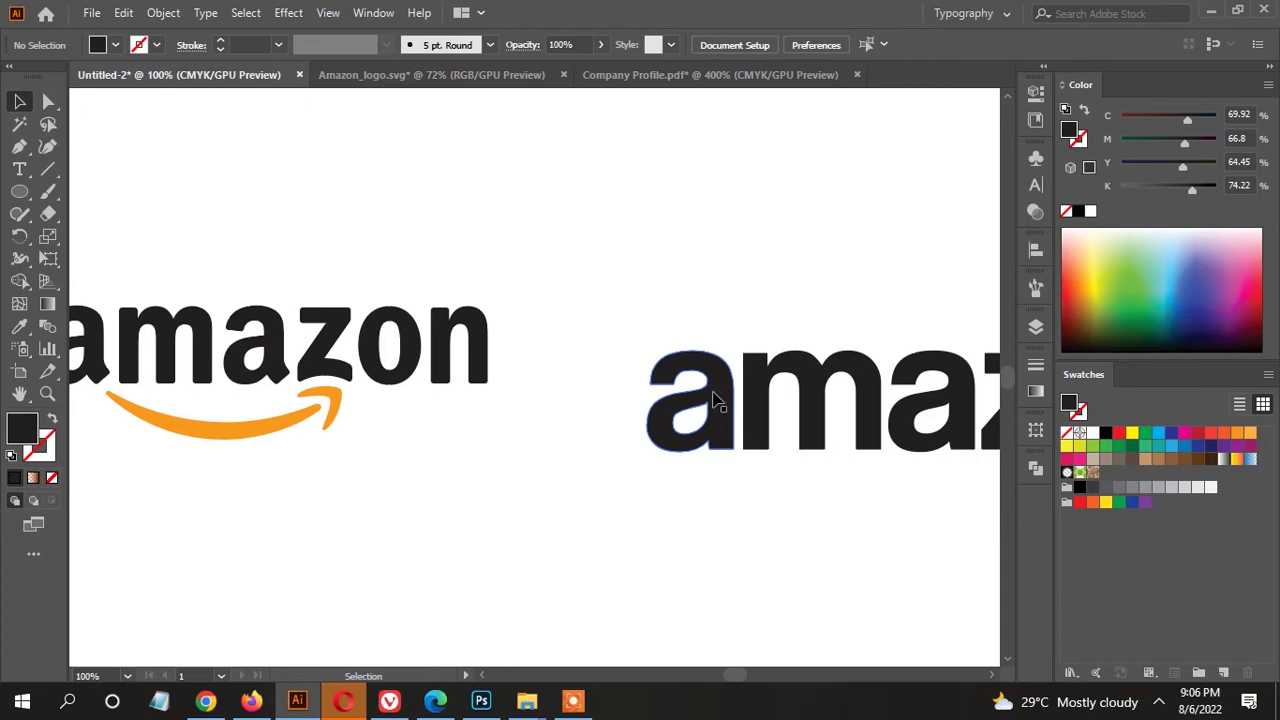
pyautogui.click(715, 400)
# Nudge the outlined amazon lettering upward and deselect it.
pyautogui.moveTo(714, 396); pyautogui.dragTo(713, 366)
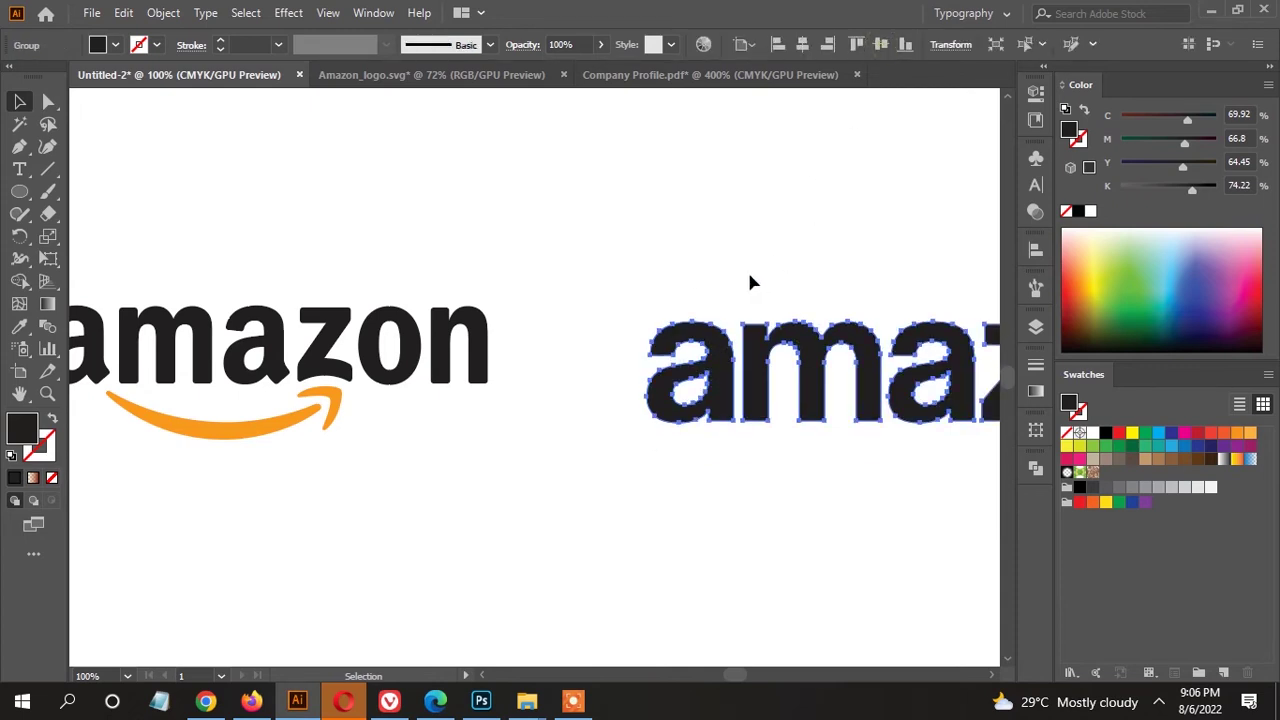
pyautogui.scroll(-2, 753, 283)
pyautogui.click(705, 237)
pyautogui.scroll(2, 640, 320)
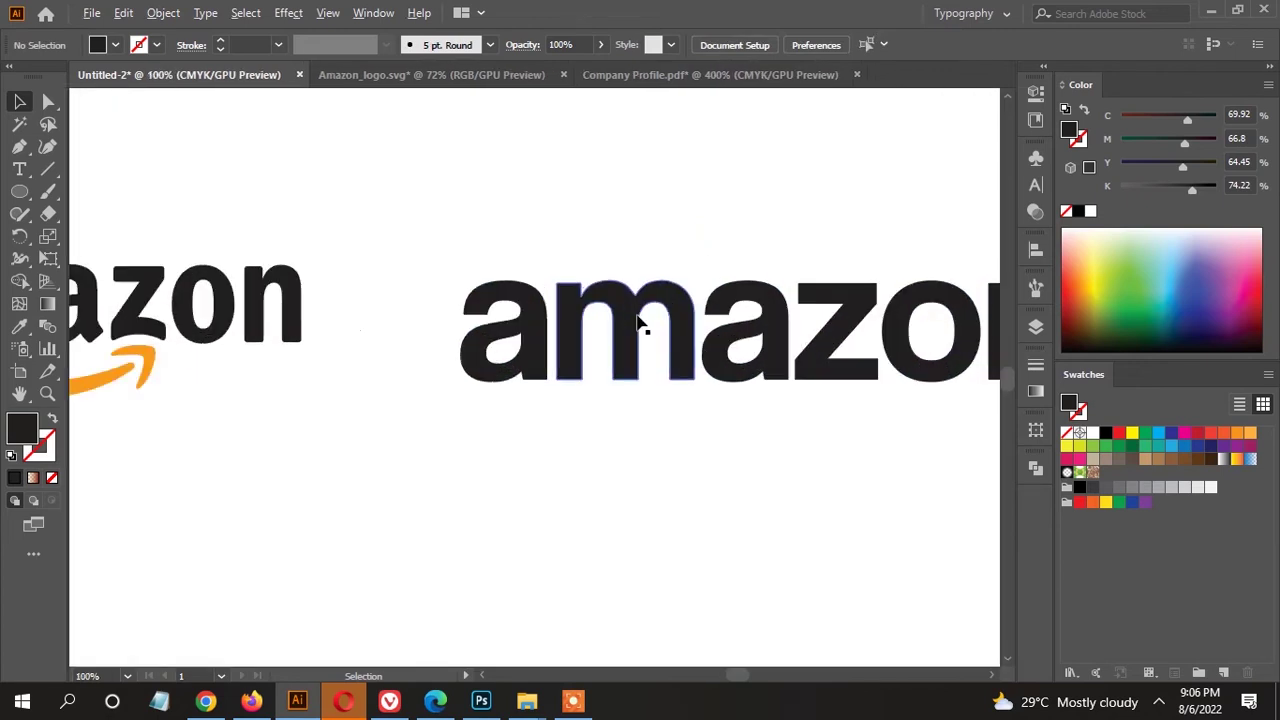
pyautogui.scroll(2, 525, 345)
pyautogui.scroll(-1, 480, 370)
pyautogui.scroll(2, 531, 377)
# Draw a closed triangle with the Pen tool inside the bowl of the 'a'.
pyautogui.click(20, 147)
pyautogui.scroll(1, 580, 330)
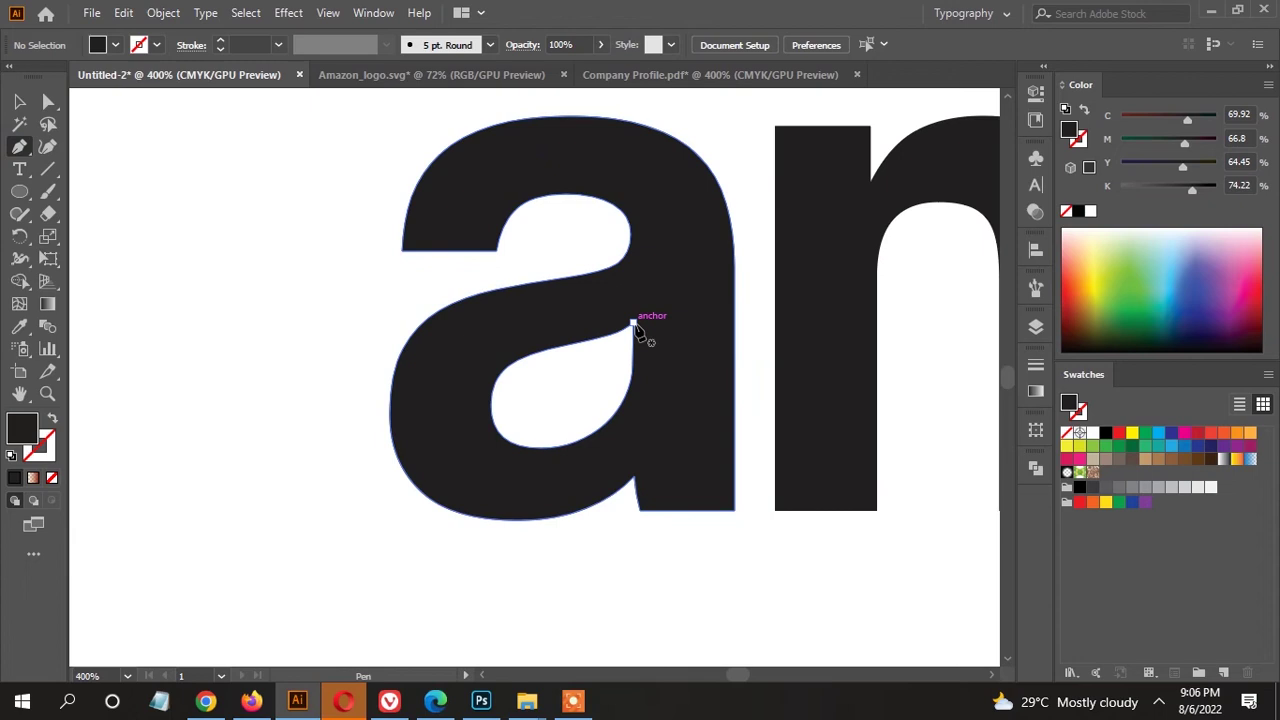
pyautogui.click(634, 325)
pyautogui.click(634, 428)
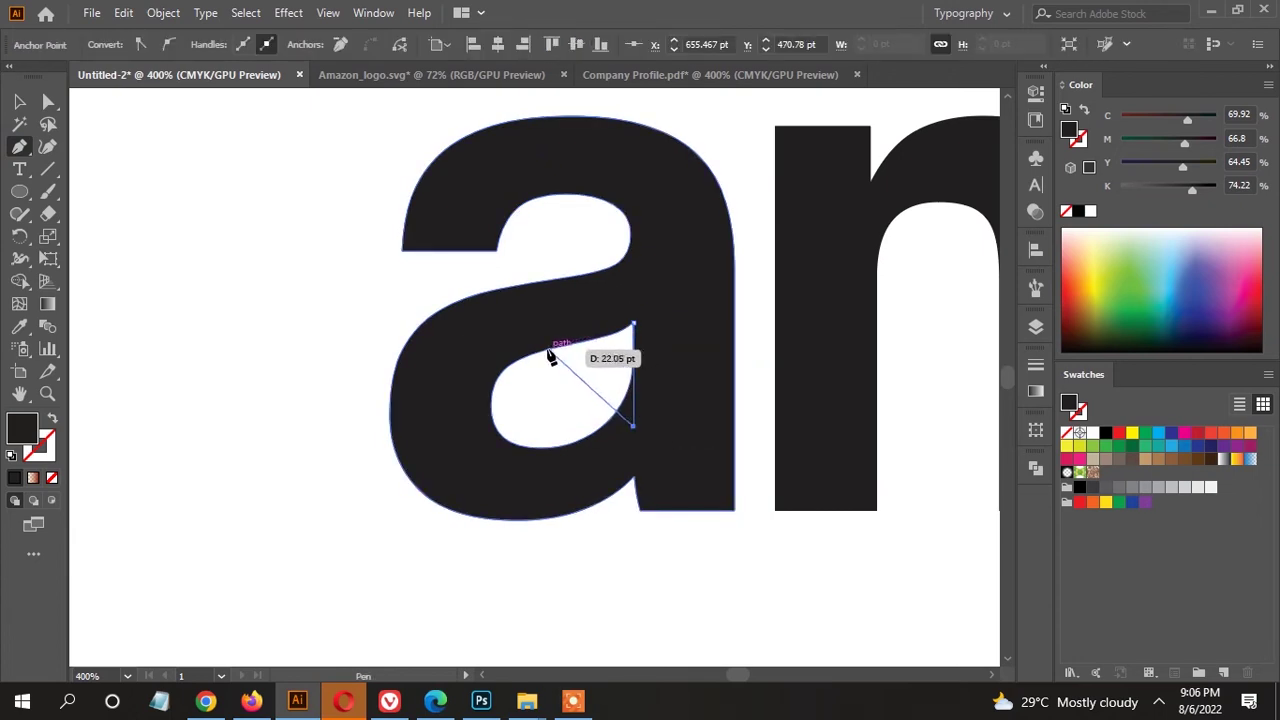
pyautogui.click(545, 350)
pyautogui.click(634, 325)
pyautogui.press('v')
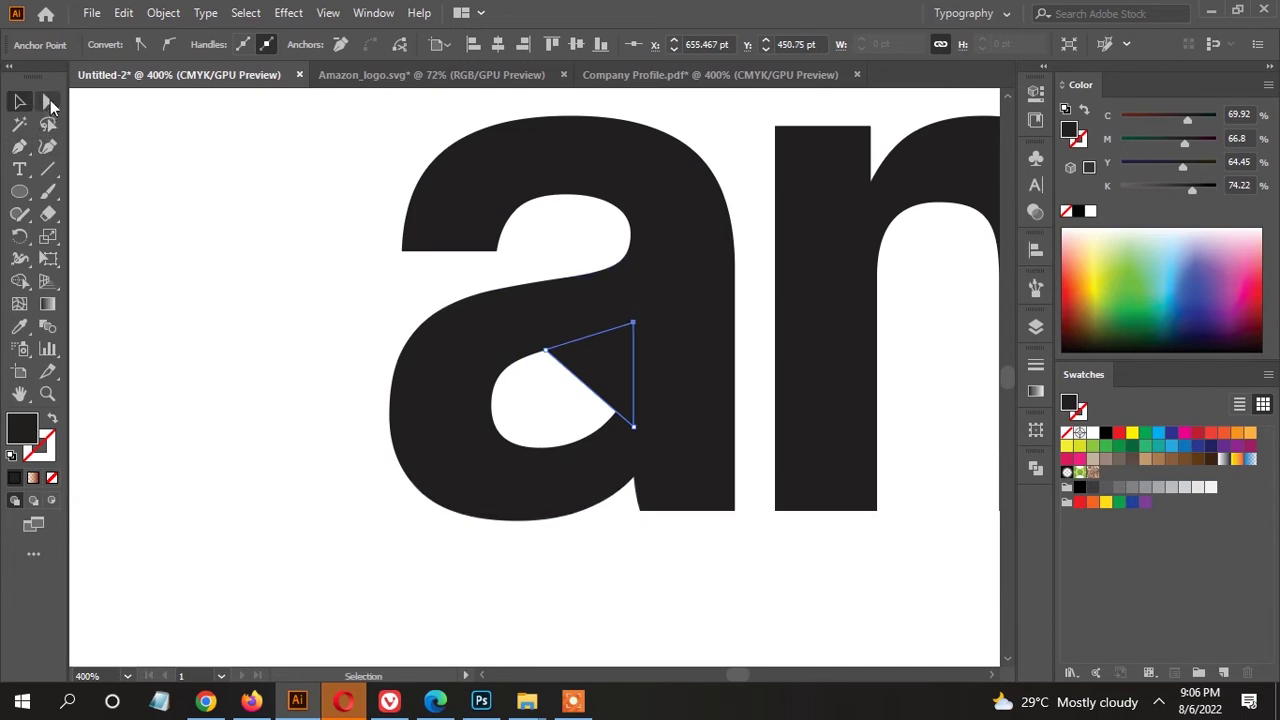
# Delete the a's inner hole path, raise the triangle's bottom corner and fill it white.
pyautogui.click(50, 103)
pyautogui.click(459, 440)
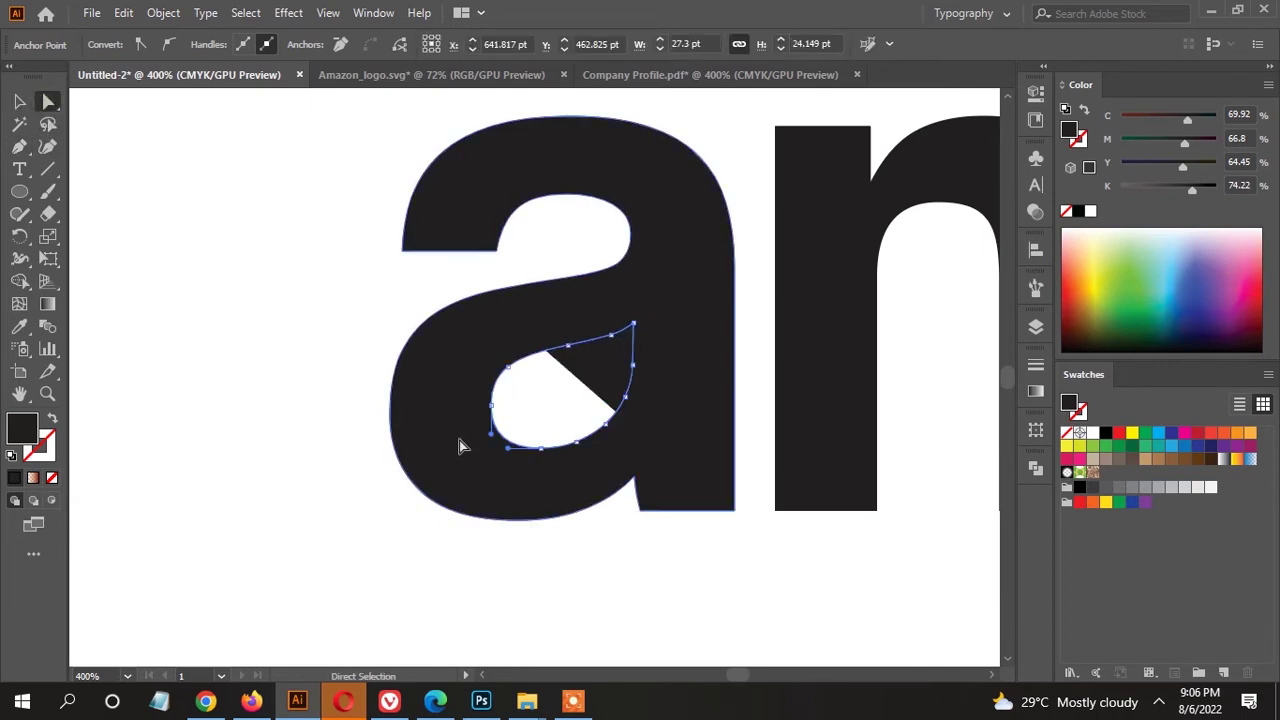
pyautogui.press('Delete')
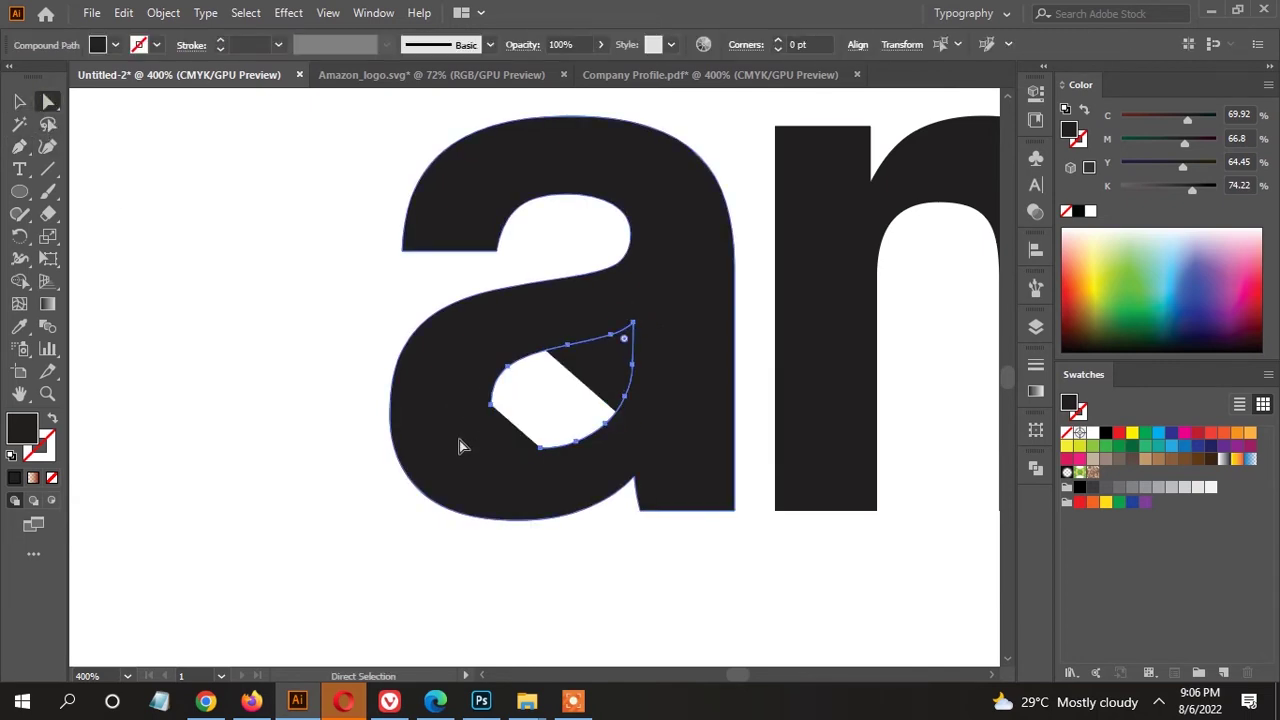
pyautogui.moveTo(634, 425); pyautogui.dragTo(634, 408)
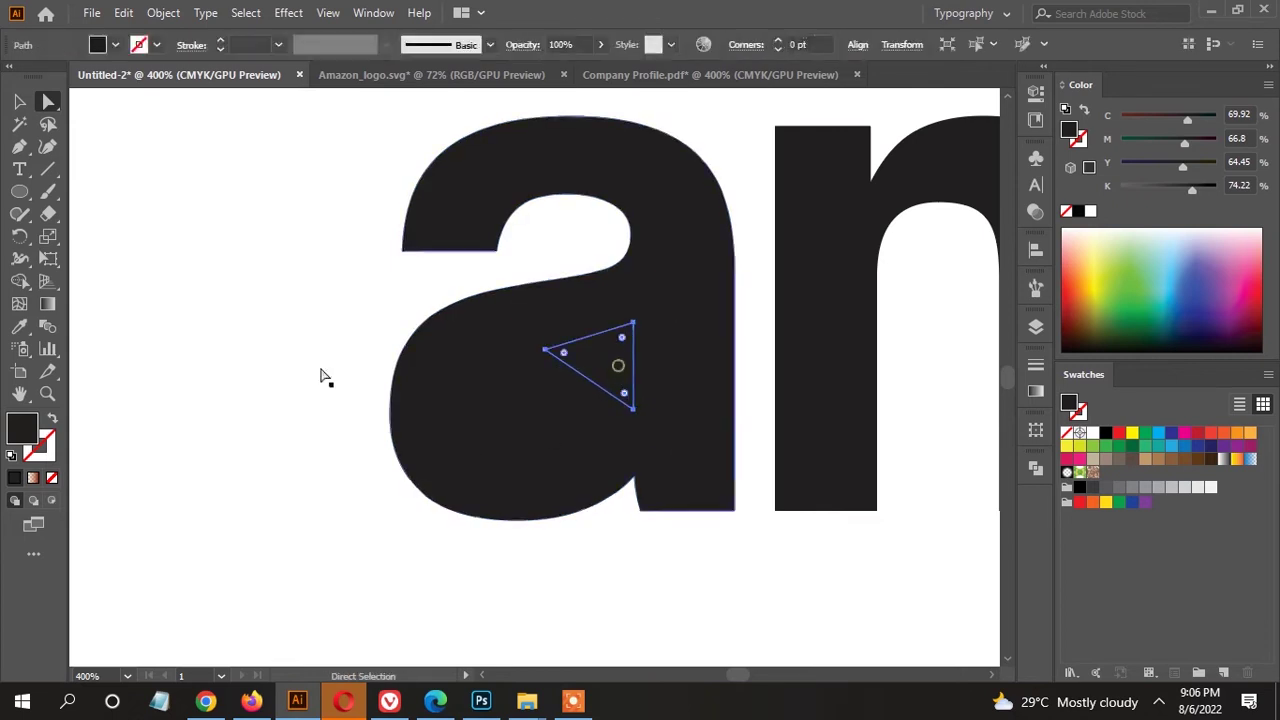
pyautogui.click(19, 326)
pyautogui.click(259, 237)
# Adjust the triangle's top and bottom corners into an arrowhead shape, then deselect.
pyautogui.click(48, 101)
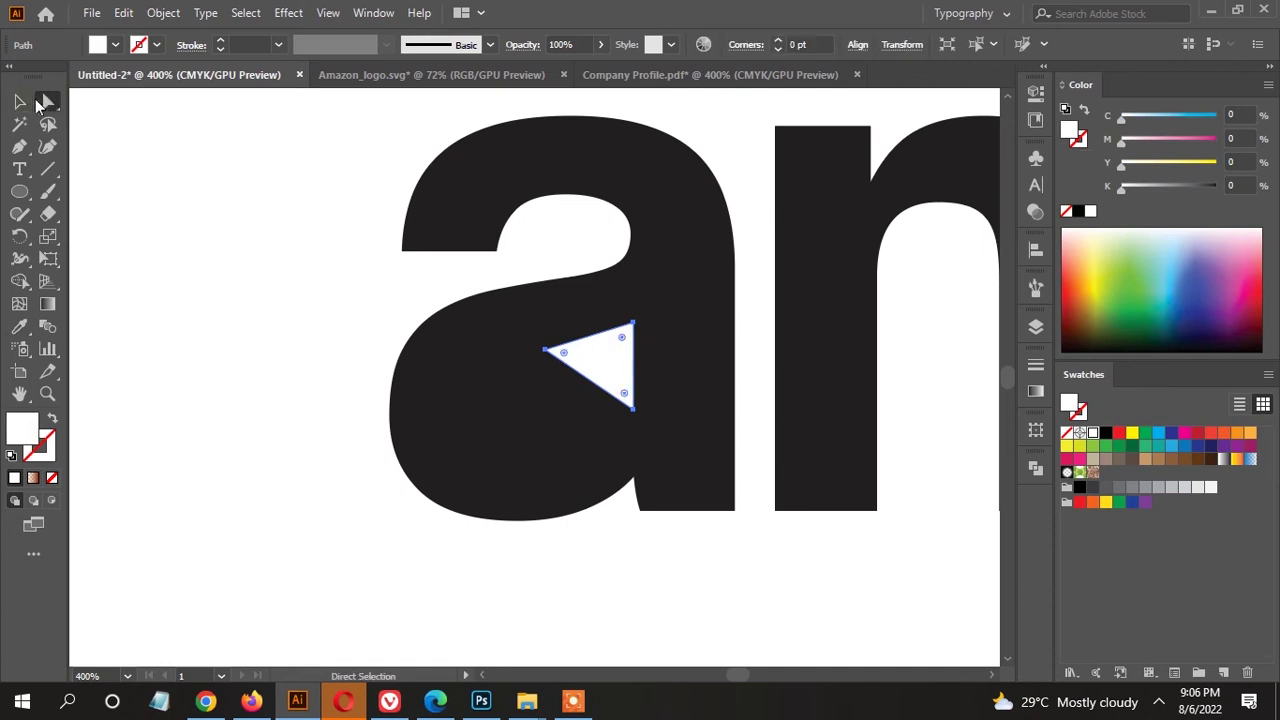
pyautogui.moveTo(632, 323); pyautogui.dragTo(632, 330)
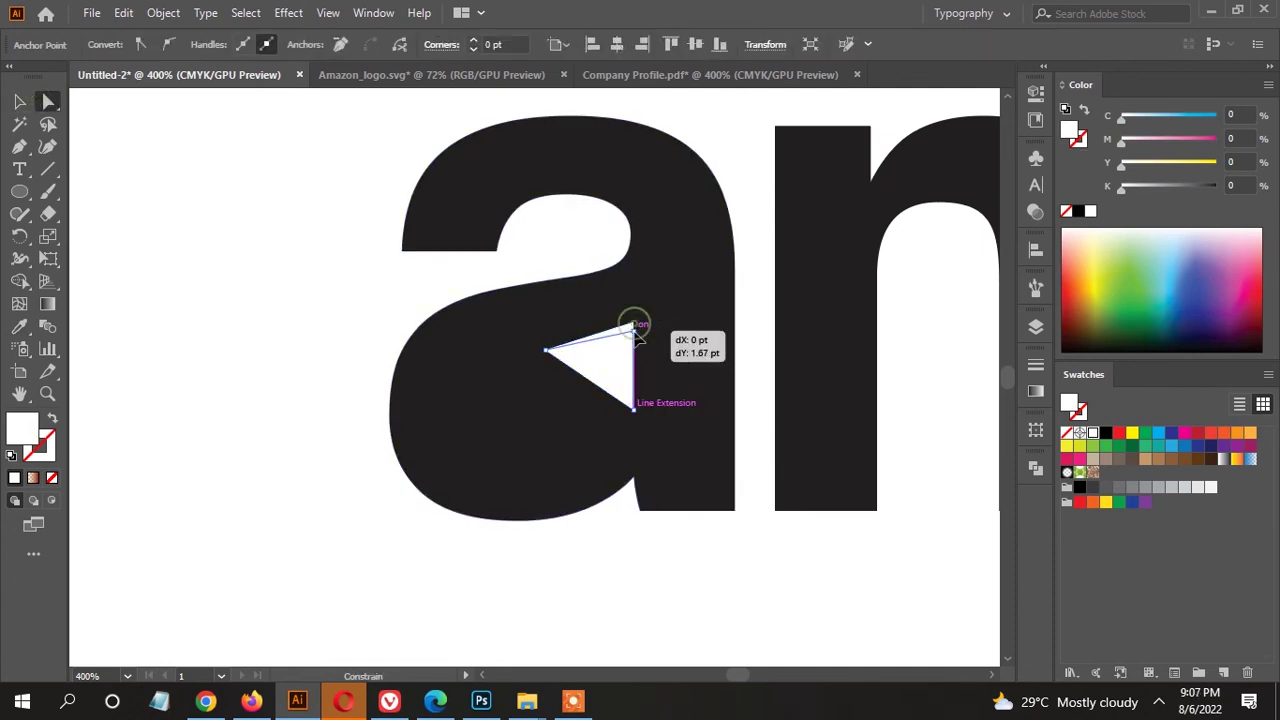
pyautogui.moveTo(640, 410); pyautogui.dragTo(634, 418)
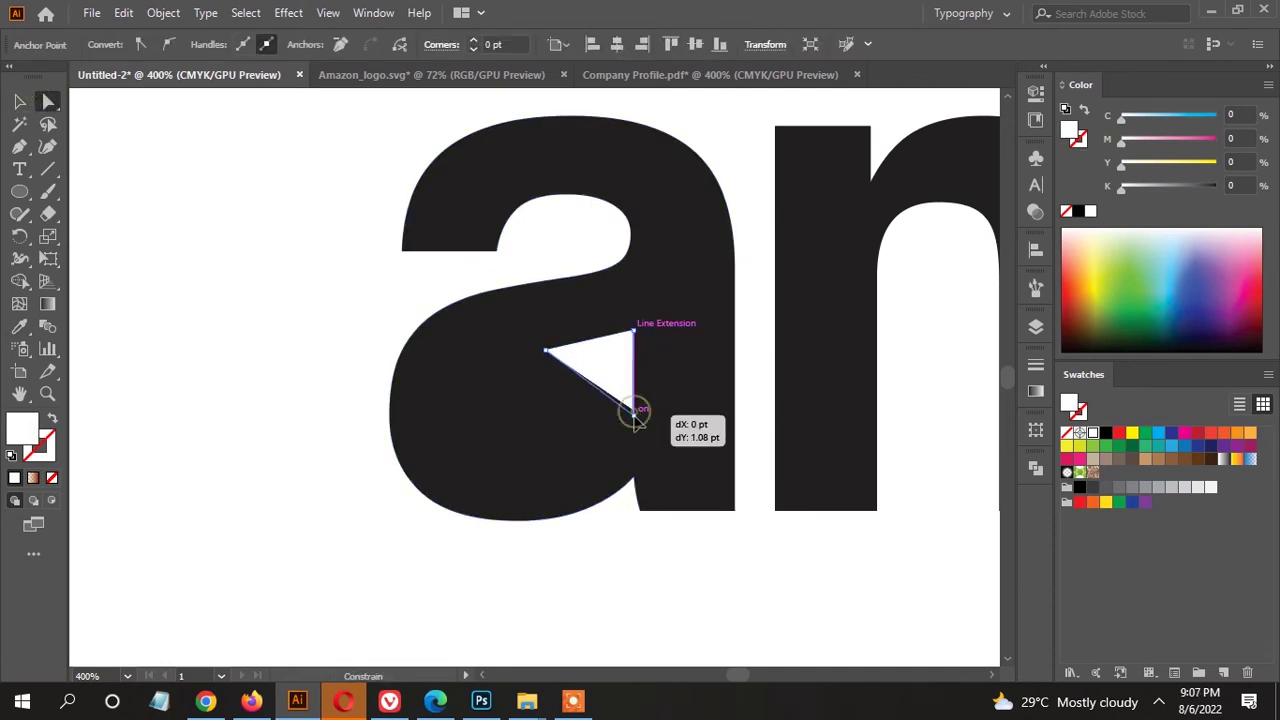
pyautogui.click(605, 385)
pyautogui.press('v')
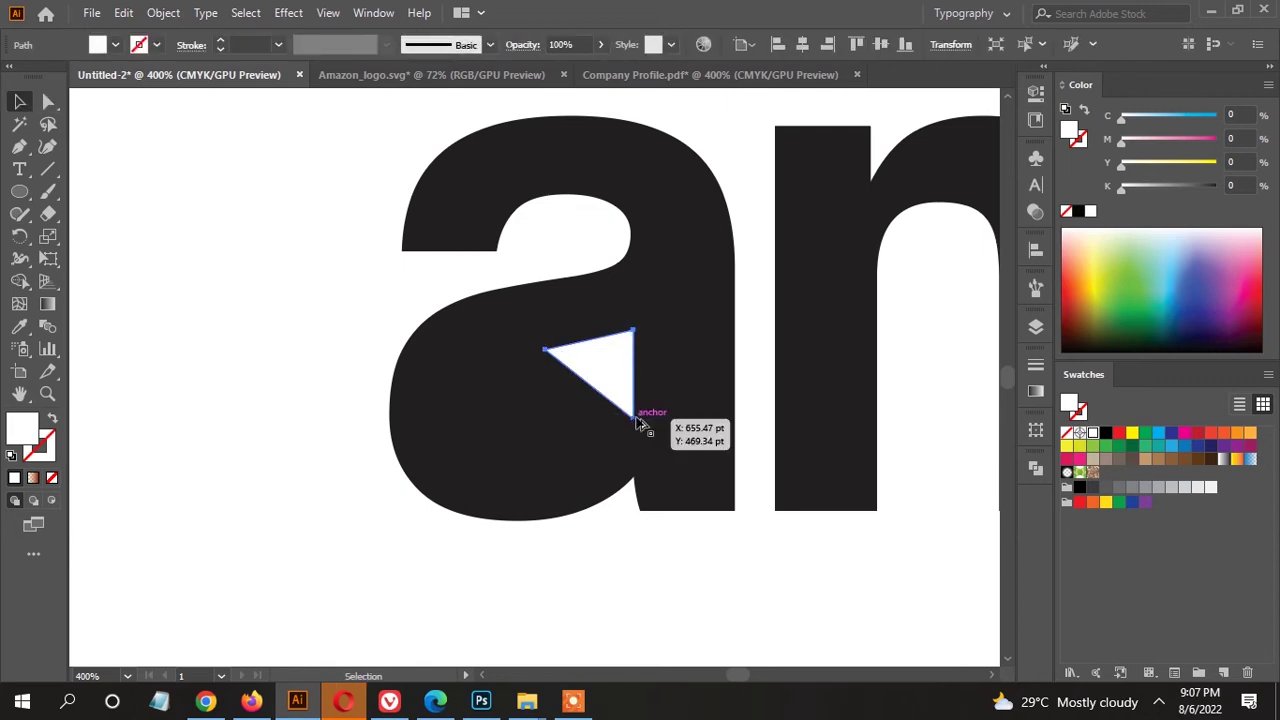
pyautogui.scroll(1, 636, 420)
pyautogui.click(608, 596)
pyautogui.scroll(-2, 640, 530)
pyautogui.scroll(1, 634, 466)
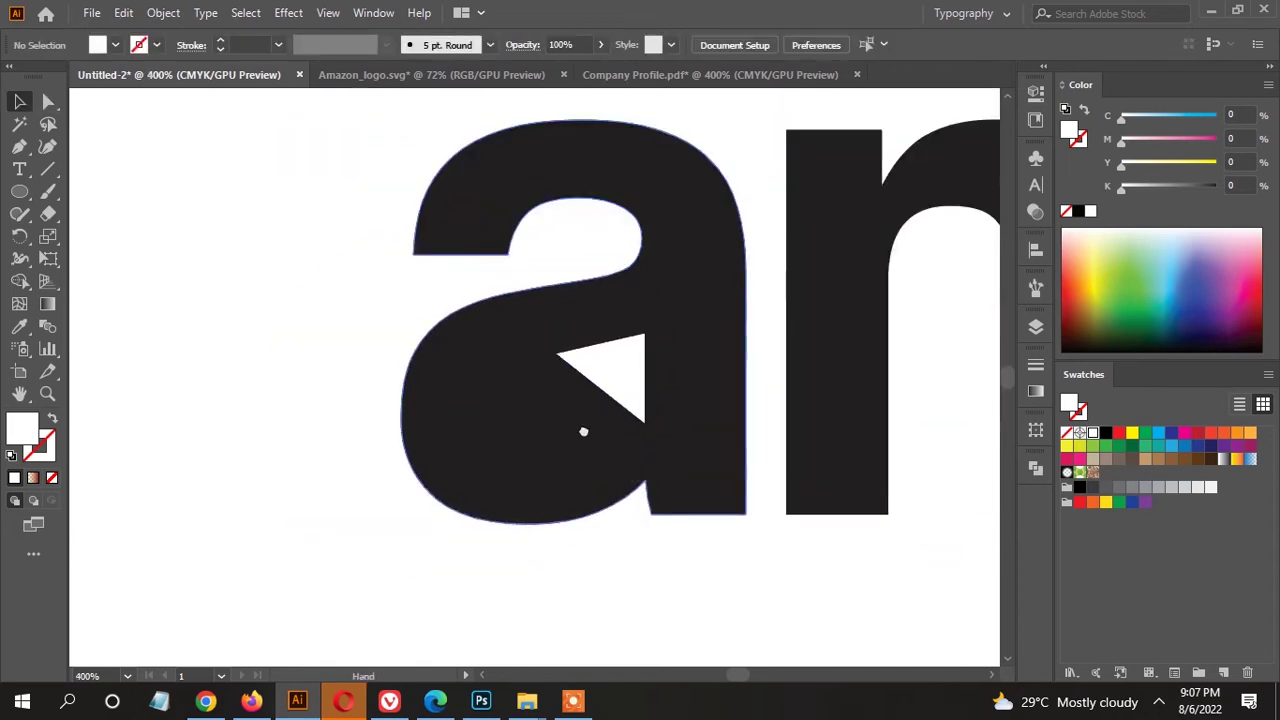
pyautogui.scroll(-1, 583, 429)
pyautogui.click(19, 146)
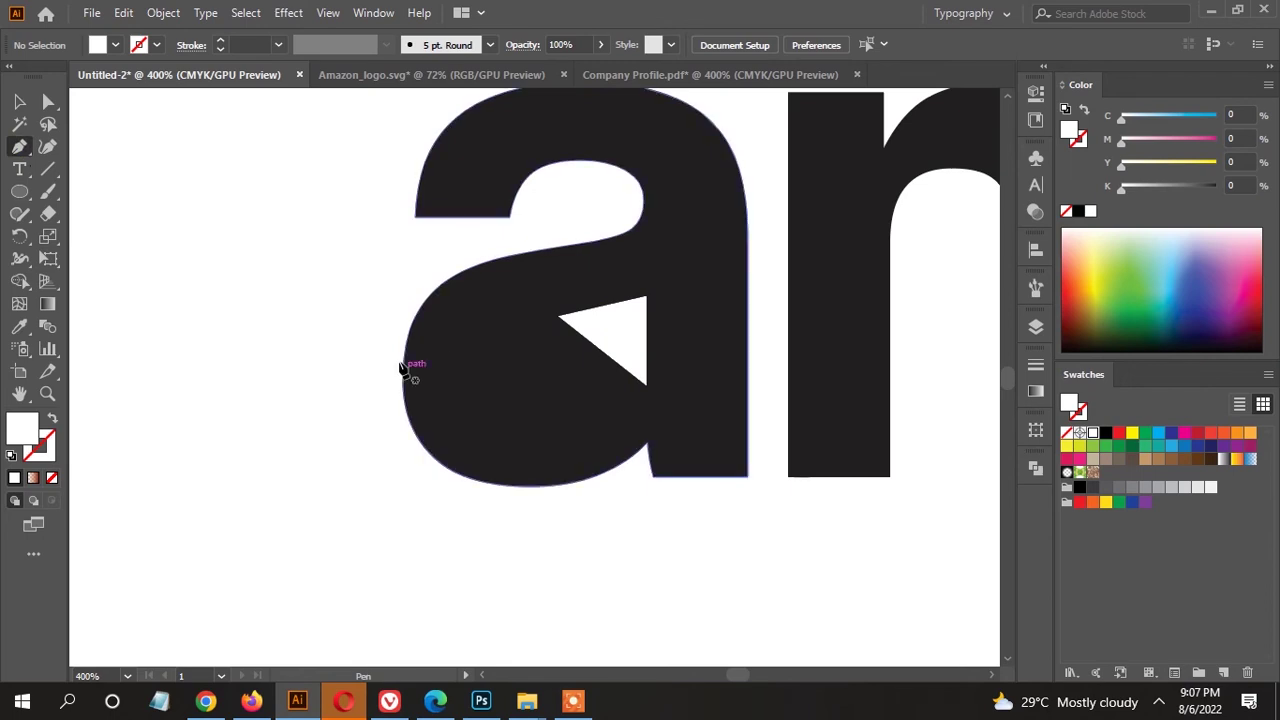
# Draw a curved arrow shaft with the Pen tool that meets the arrowhead.
pyautogui.click(380, 346)
pyautogui.moveTo(613, 327); pyautogui.dragTo(736, 216)
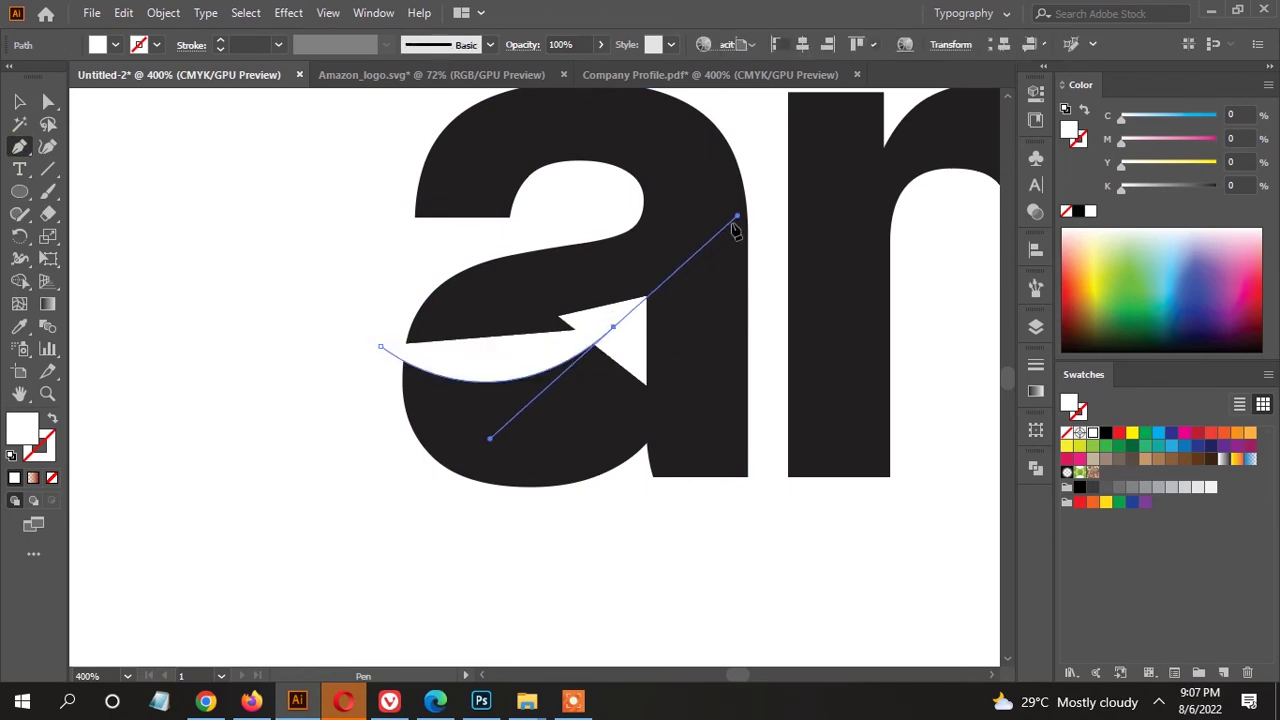
pyautogui.click(613, 327)
pyautogui.moveTo(627, 347)
pyautogui.mouseDown()
pyautogui.moveTo(390, 443)
pyautogui.moveTo(200, 397)
pyautogui.mouseUp()
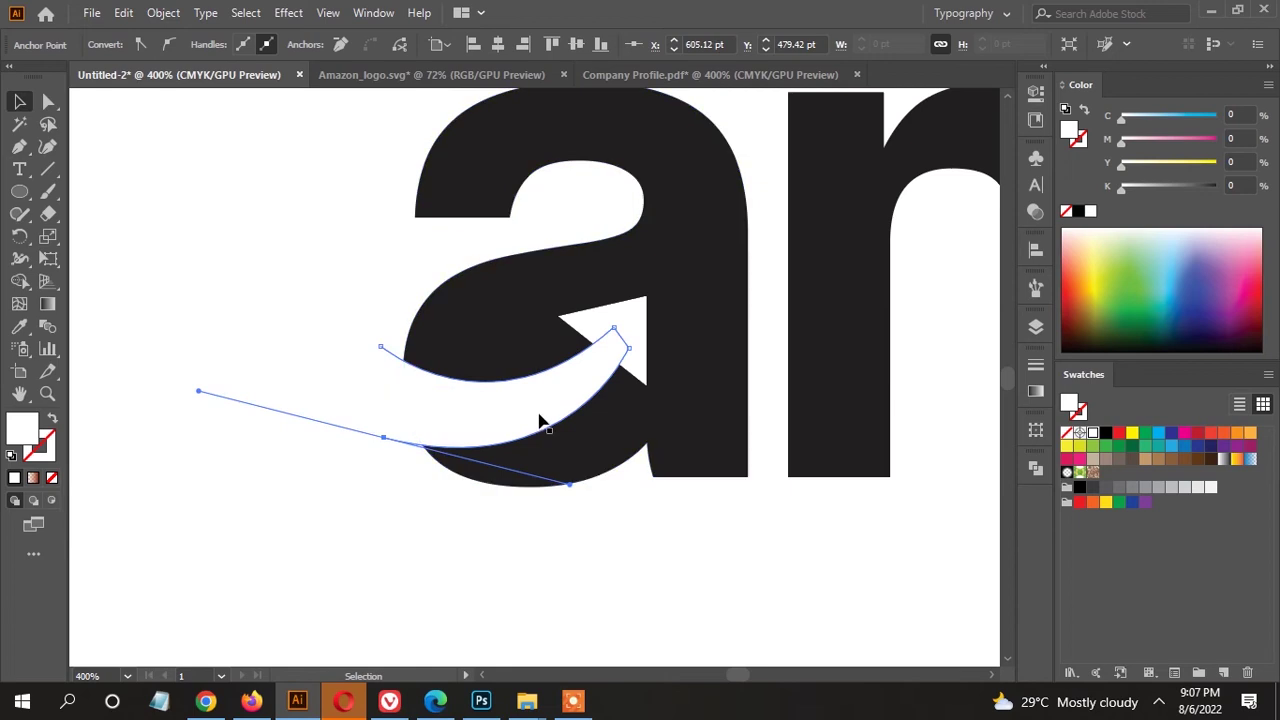
pyautogui.press('a')
pyautogui.scroll(2, 615, 355)
pyautogui.moveTo(597, 334); pyautogui.dragTo(594, 343)
pyautogui.scroll(-3, 612, 363)
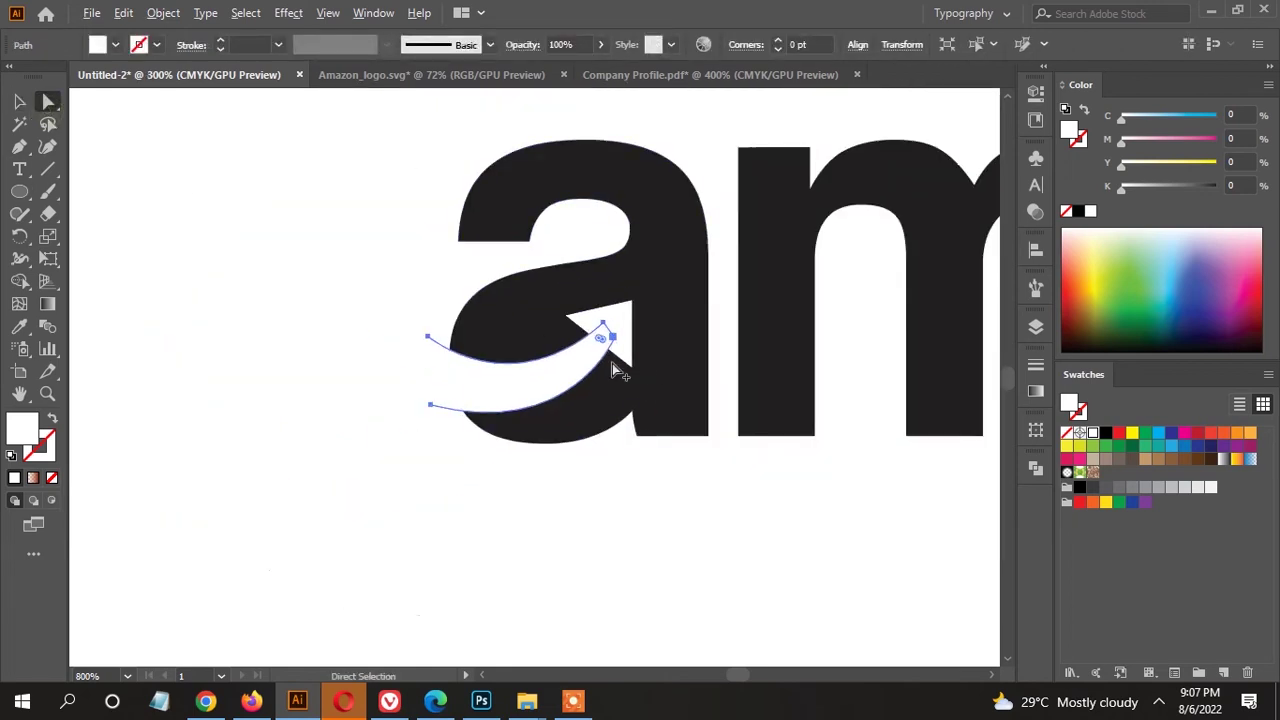
pyautogui.click(637, 500)
# Unite the curved shaft and triangle into one arrow shape with Pathfinder.
pyautogui.scroll(-3, 575, 388)
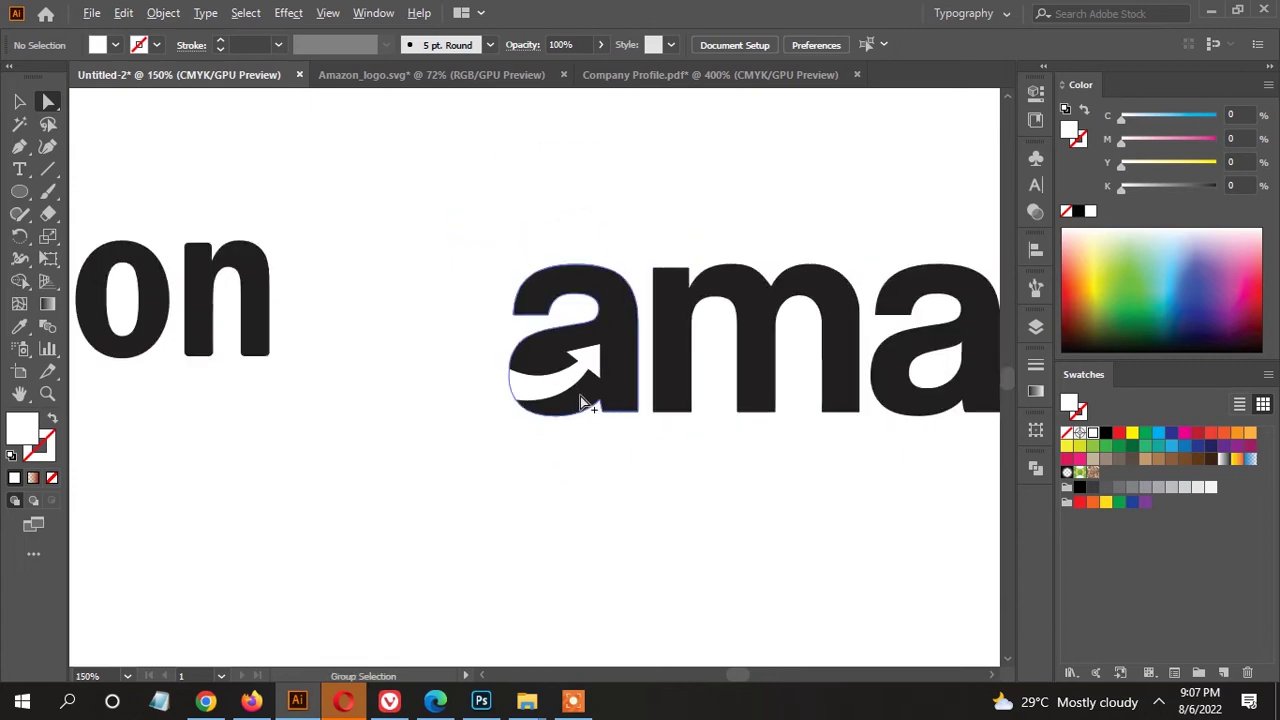
pyautogui.scroll(-1, 570, 390)
pyautogui.scroll(2, 563, 392)
pyautogui.scroll(4, 563, 392)
pyautogui.click(620, 302)
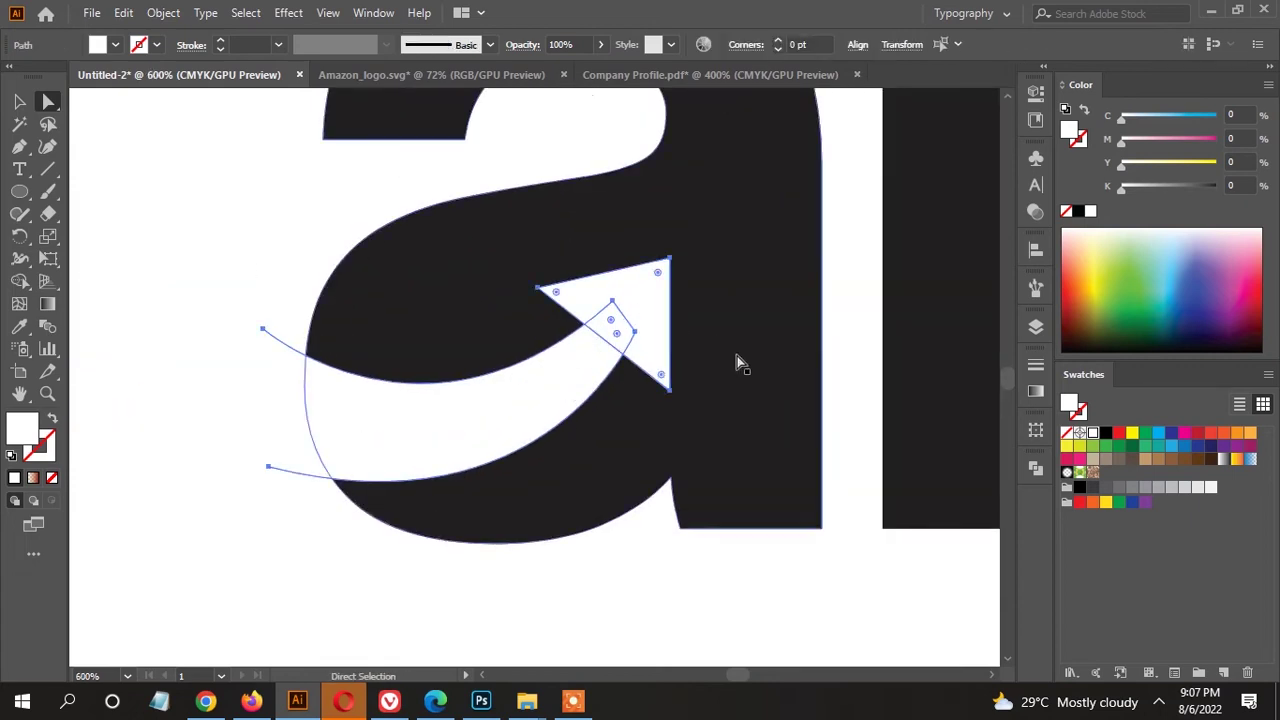
pyautogui.click(1036, 467)
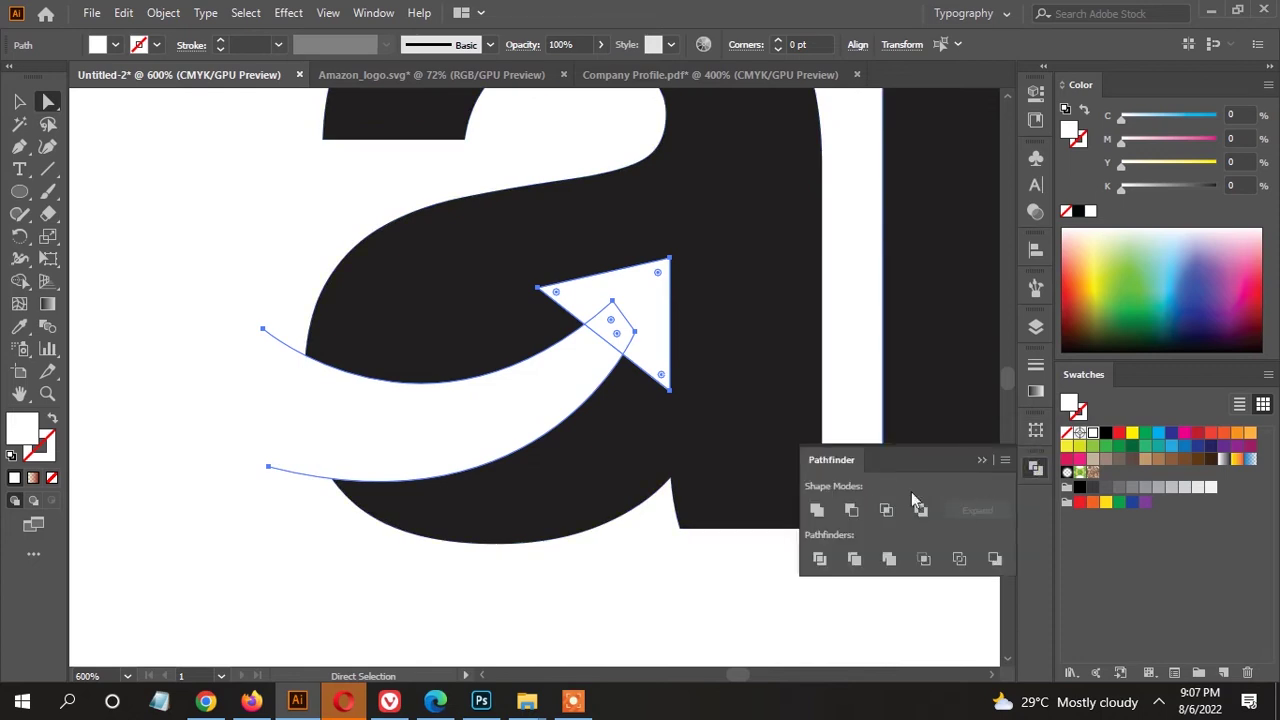
pyautogui.click(817, 510)
pyautogui.click(531, 594)
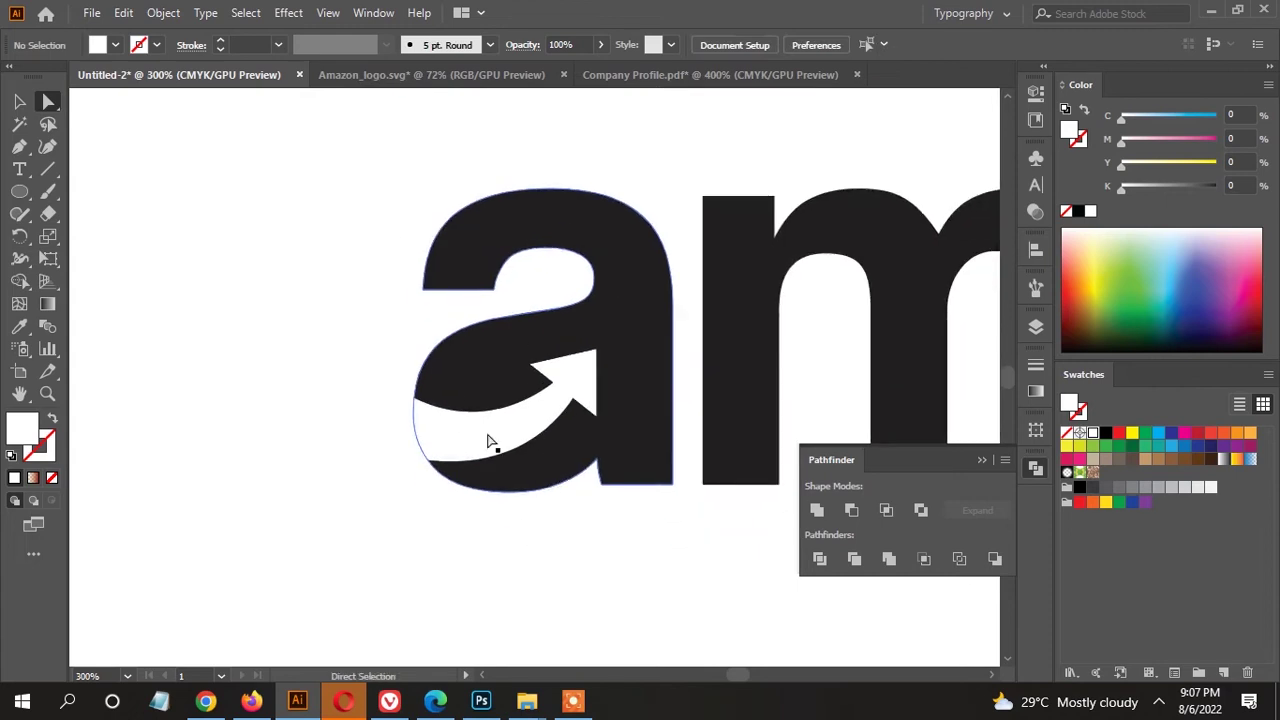
# Carve the arrow out of the 'a' by removing its region with the Shape Builder.
pyautogui.scroll(2, 486, 443)
pyautogui.press('a')
pyautogui.click(467, 364)
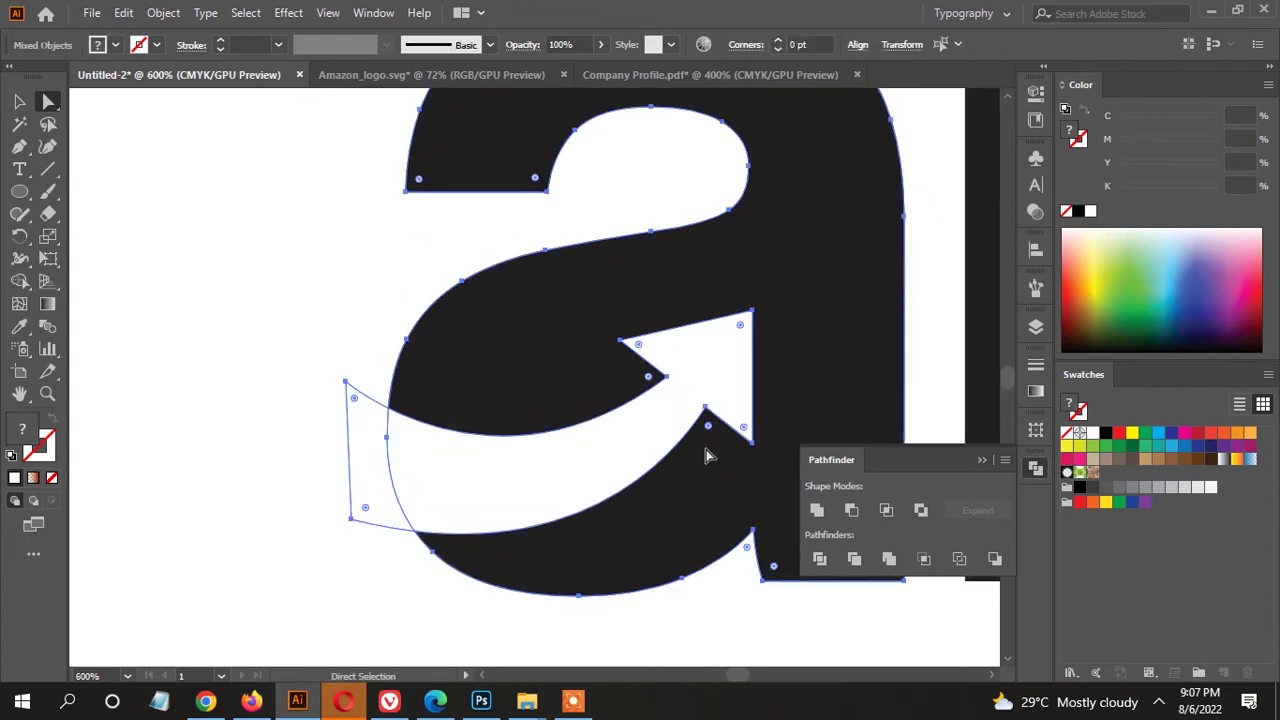
pyautogui.click(19, 281)
pyautogui.keyDown('alt'); pyautogui.click(394, 486); pyautogui.keyUp('alt')
pyautogui.scroll(-2, 486, 462)
pyautogui.press('v')
pyautogui.click(420, 400)
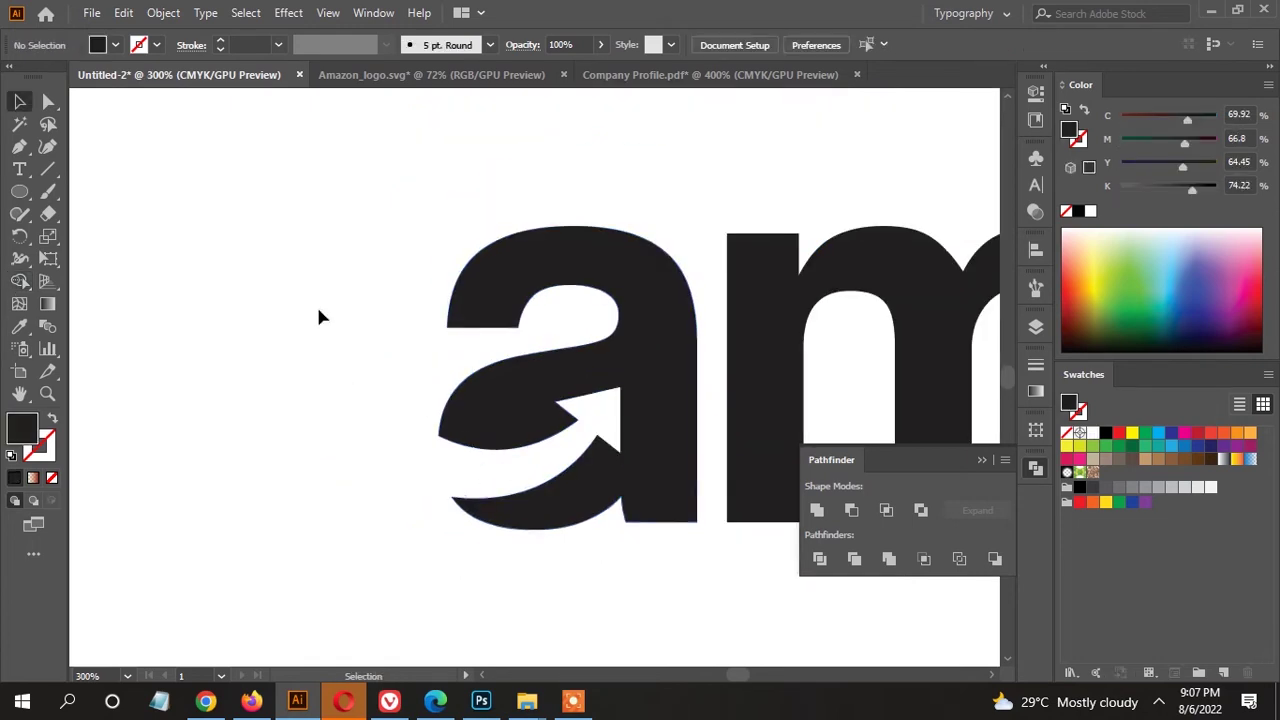
# Adjust the anchor at the left end of the arrow cut-out.
pyautogui.keyDown('alt'); pyautogui.click(45, 106); pyautogui.keyUp('alt')
pyautogui.scroll(-3, 457, 434)
pyautogui.scroll(4, 457, 434)
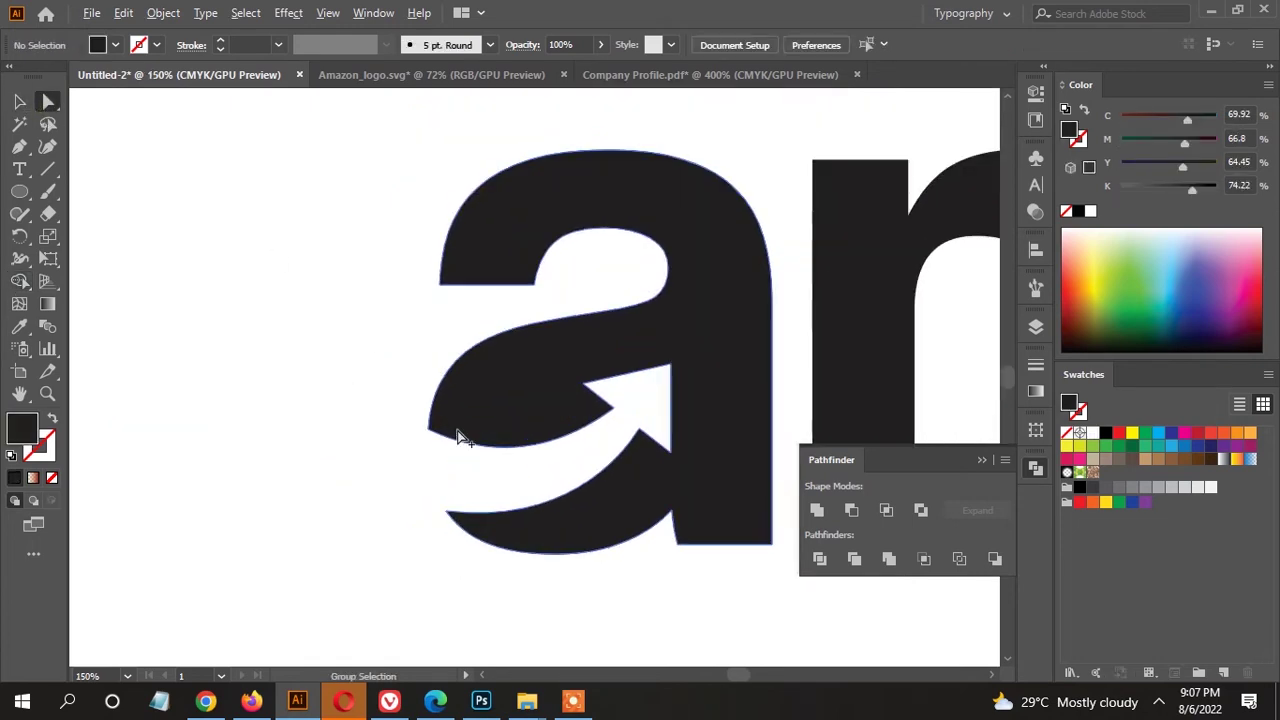
pyautogui.scroll(-3, 470, 435)
pyautogui.scroll(3, 375, 410)
pyautogui.press('a')
pyautogui.moveTo(378, 407); pyautogui.dragTo(434, 447)
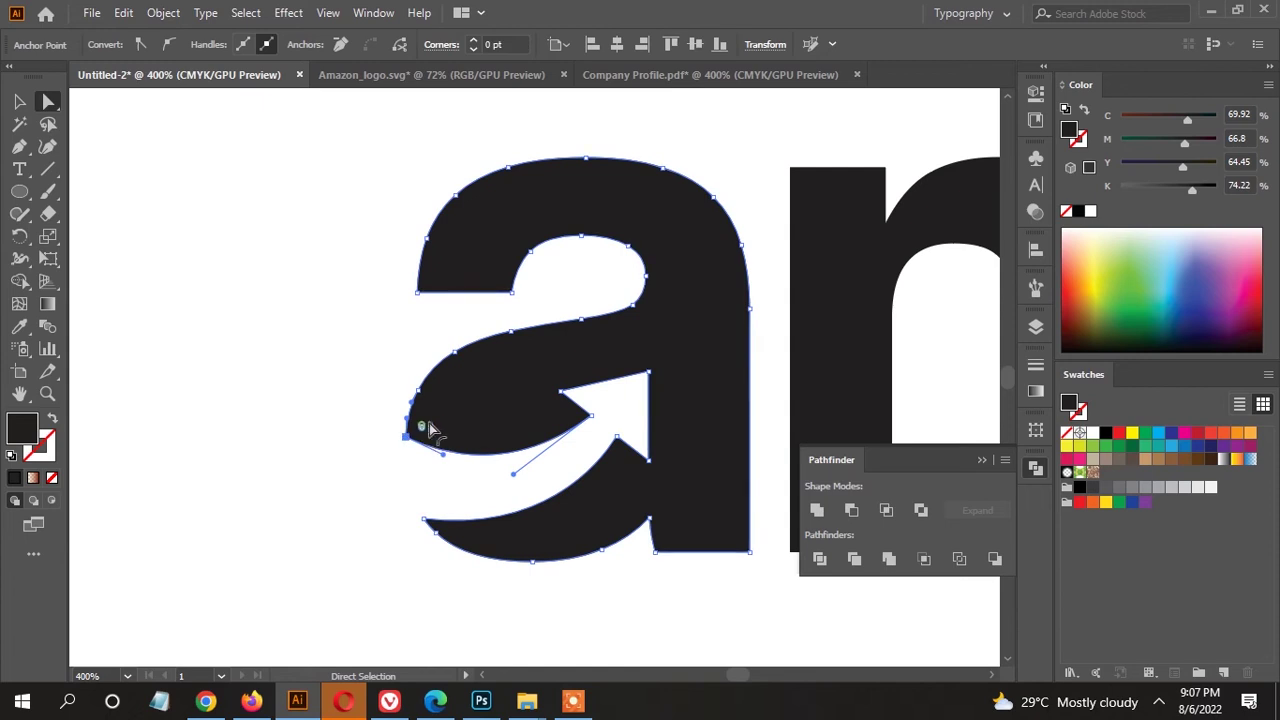
pyautogui.click(370, 477)
# Select the carved 'a' to inspect its outline, then deselect it.
pyautogui.scroll(-2, 440, 495)
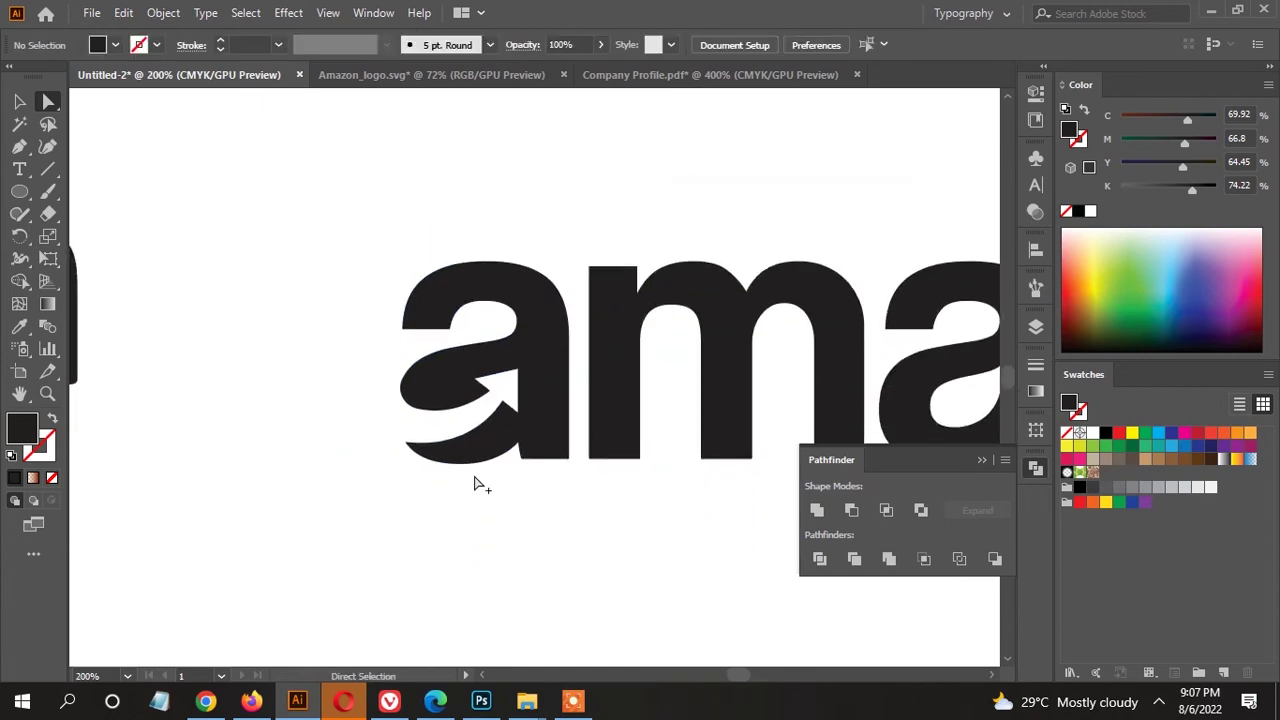
pyautogui.scroll(-1, 505, 440)
pyautogui.scroll(2, 505, 400)
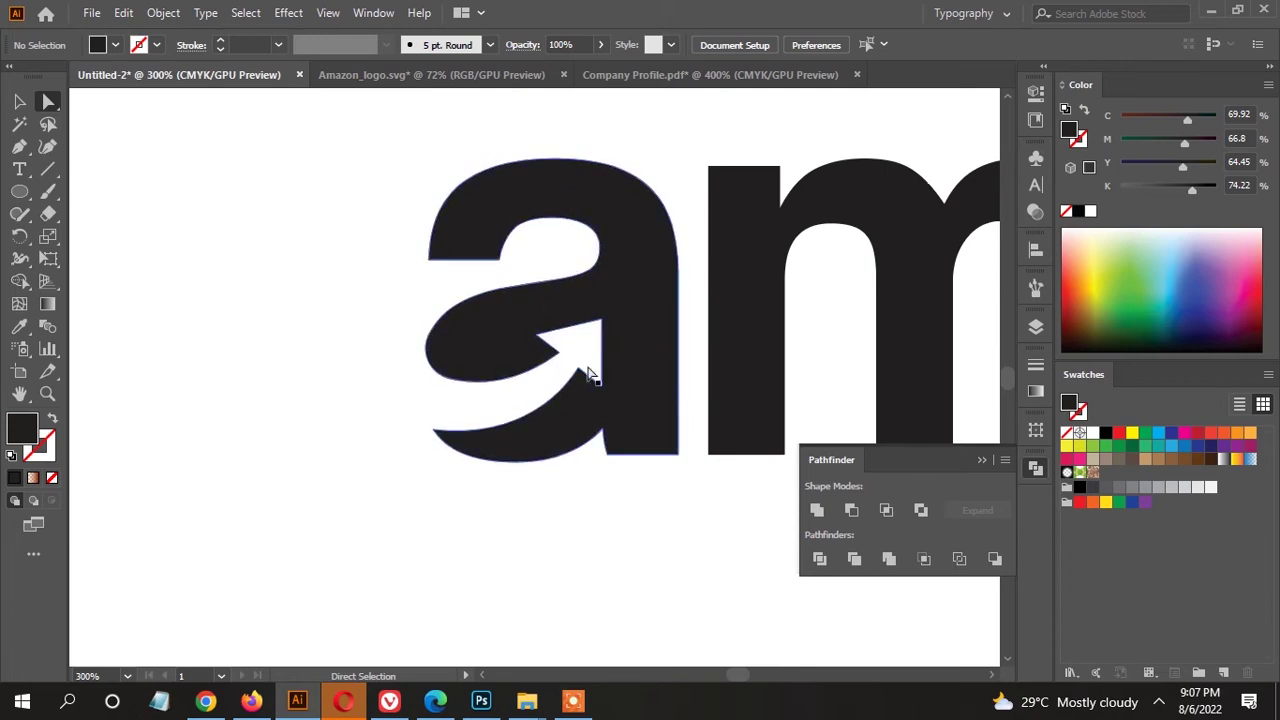
pyautogui.scroll(1, 590, 375)
pyautogui.click(405, 340)
pyautogui.scroll(-1, 449, 378)
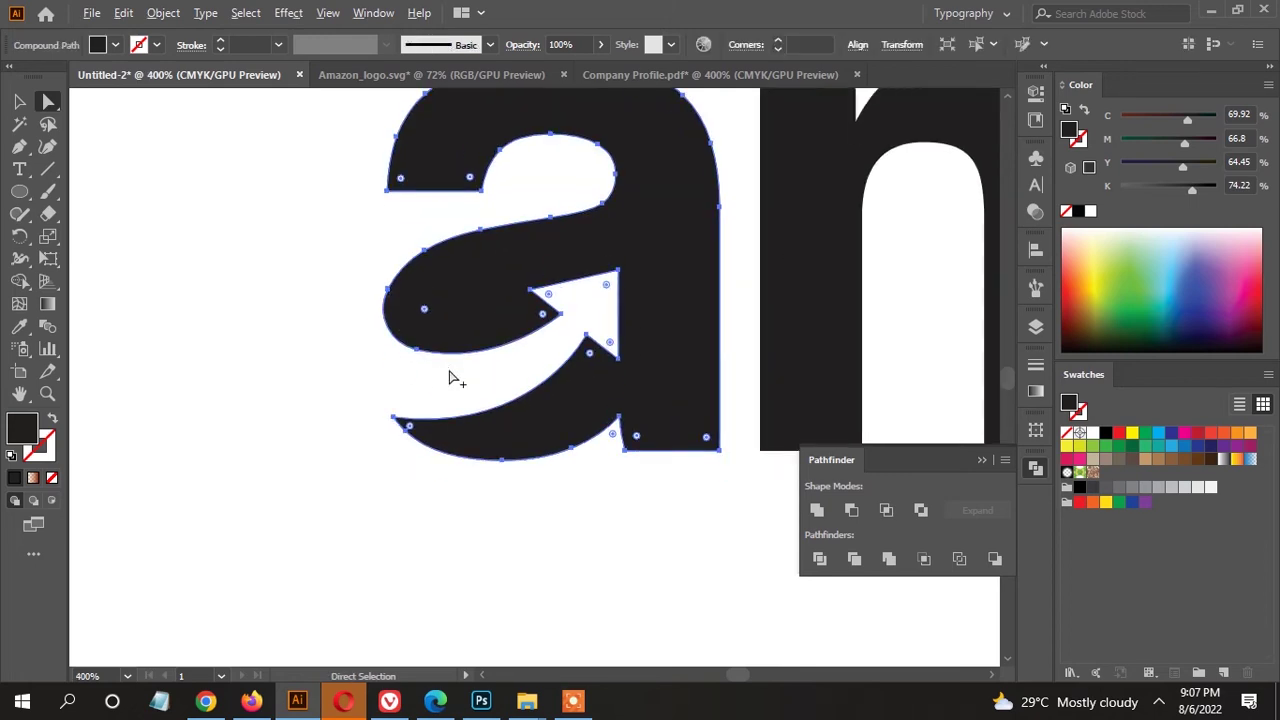
pyautogui.press('v')
pyautogui.click(449, 378)
pyautogui.scroll(-2, 623, 477)
pyautogui.scroll(-2, 623, 477)
pyautogui.scroll(1, 663, 480)
pyautogui.scroll(-1, 514, 420)
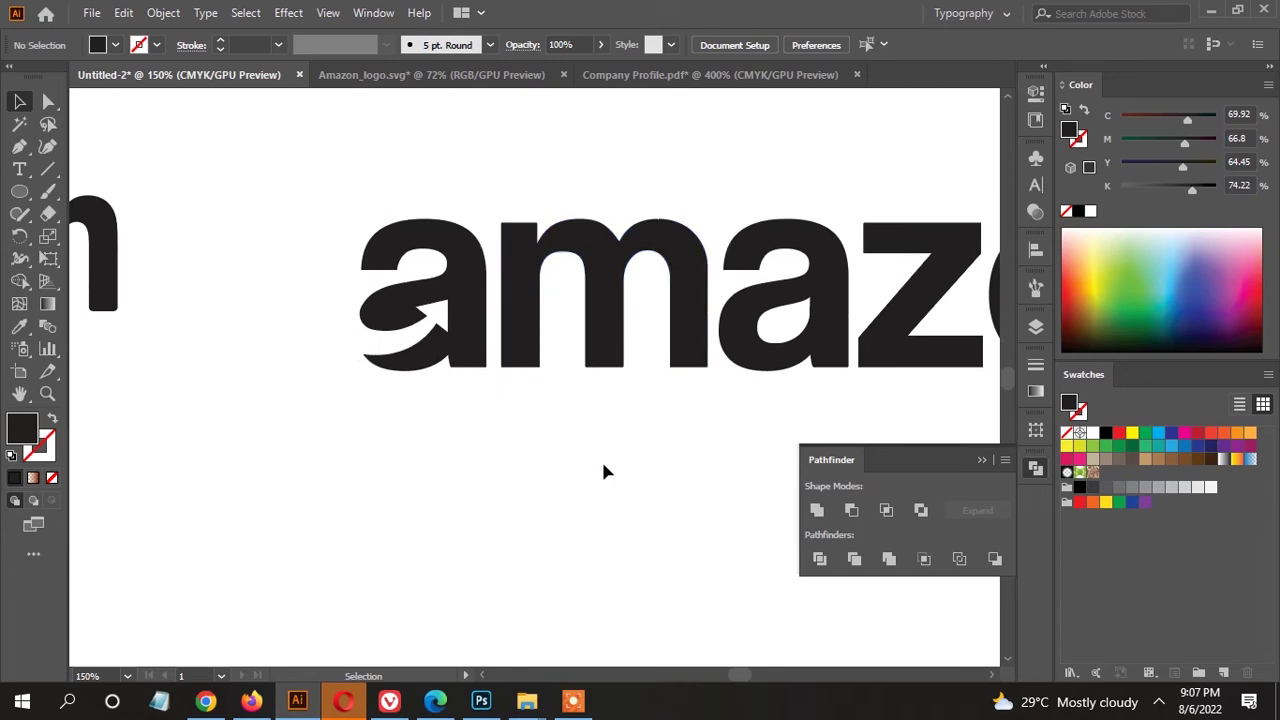
pyautogui.scroll(-1, 603, 470)
pyautogui.scroll(-2, 550, 443)
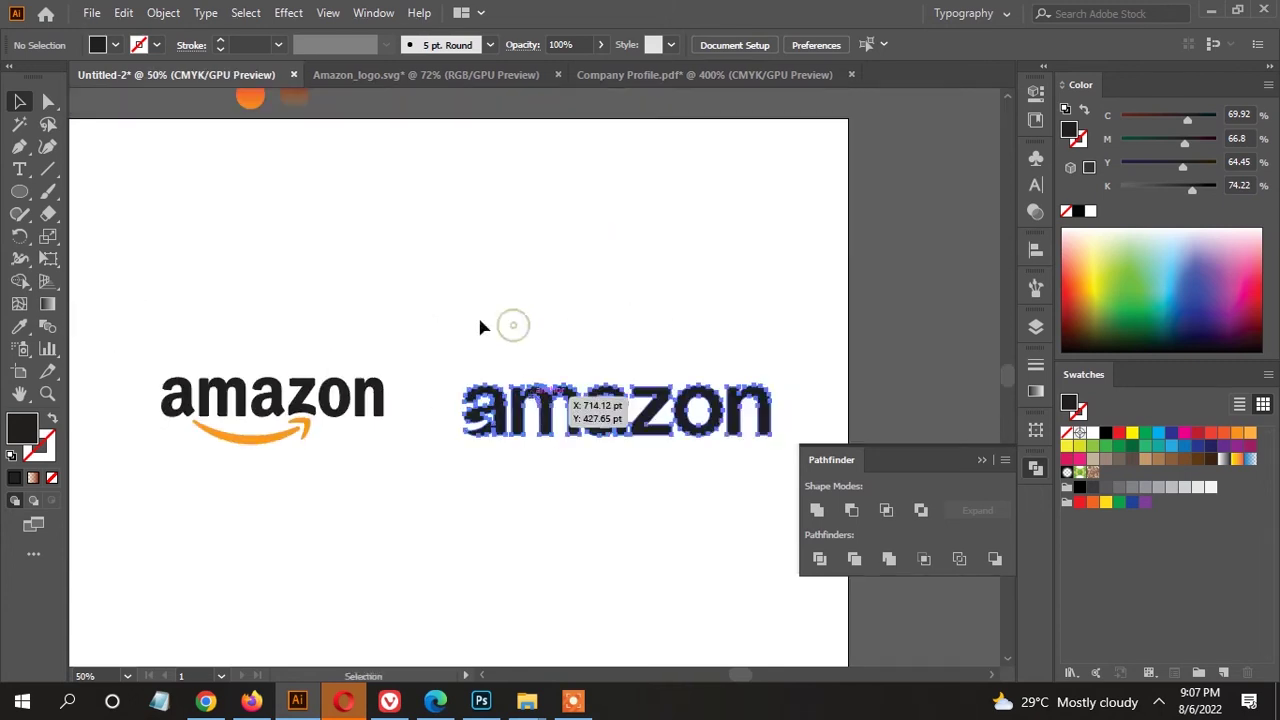
# Move the two orange gradient sample circles next to the new wordmark.
pyautogui.moveTo(351, 211)
pyautogui.mouseDown()
pyautogui.moveTo(305, 150)
pyautogui.moveTo(424, 351)
pyautogui.mouseUp()
pyautogui.scroll(2, 472, 399)
pyautogui.scroll(-2, 480, 330)
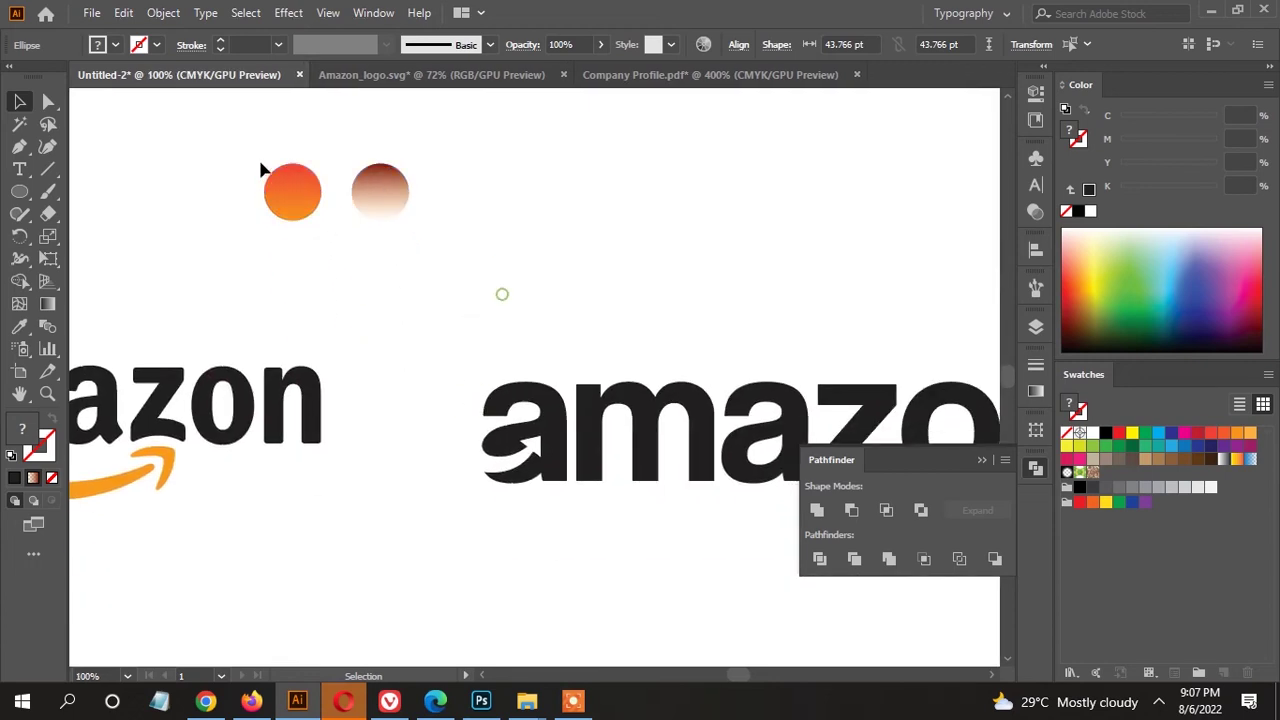
pyautogui.moveTo(394, 206); pyautogui.dragTo(438, 250)
pyautogui.click(521, 255)
pyautogui.scroll(-2, 521, 255)
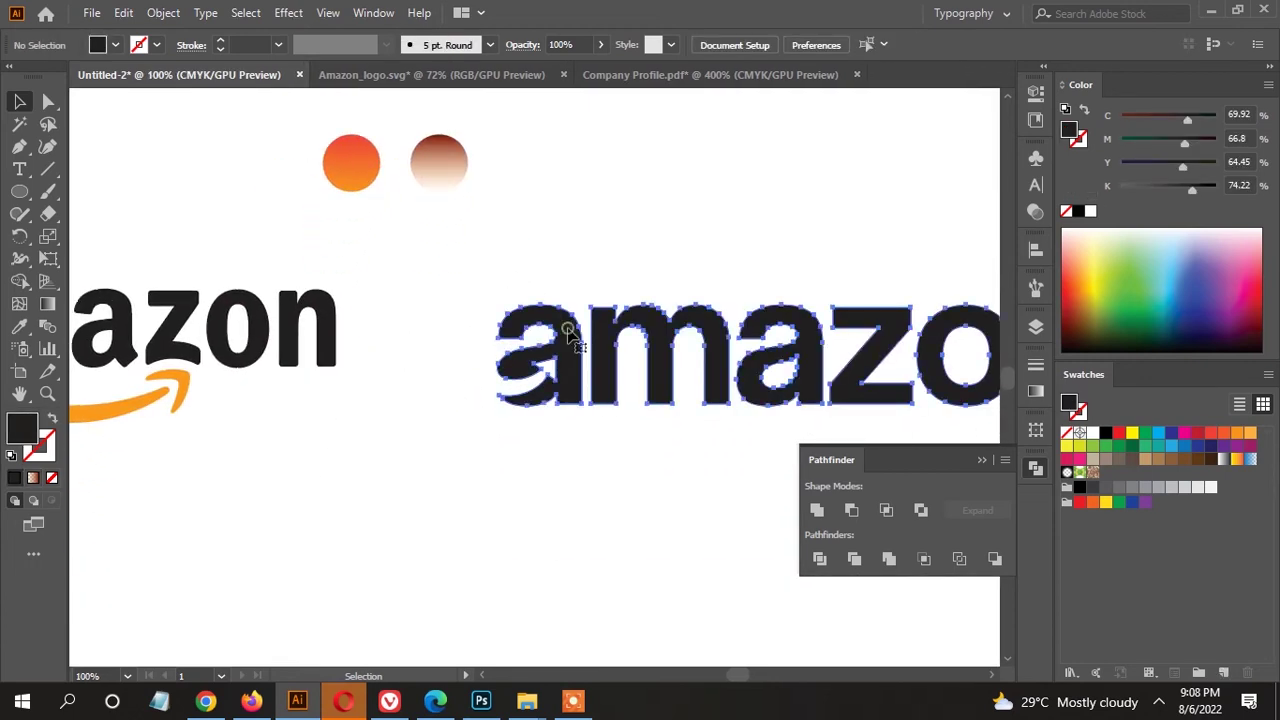
# Isolate the 'a' and eyedrop the orange gradient from the sample circle onto it.
pyautogui.doubleClick(568, 330)
pyautogui.click(19, 325)
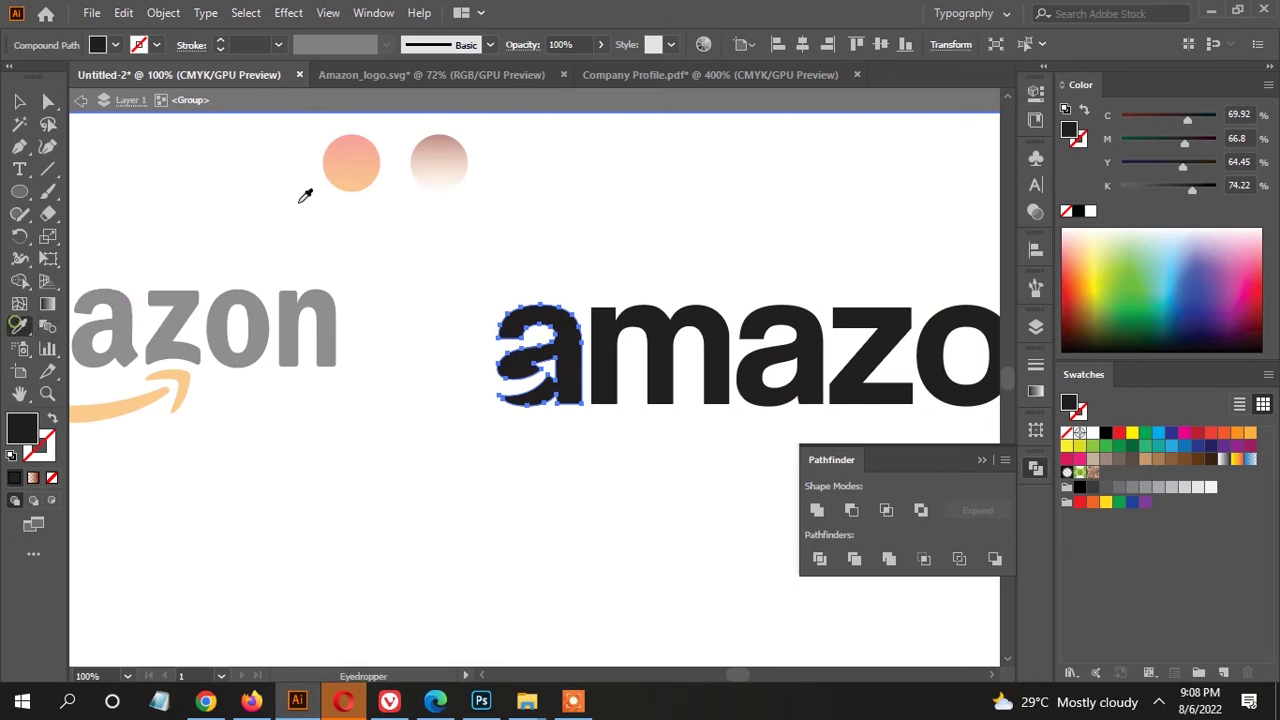
pyautogui.click(352, 163)
pyautogui.scroll(1, 578, 418)
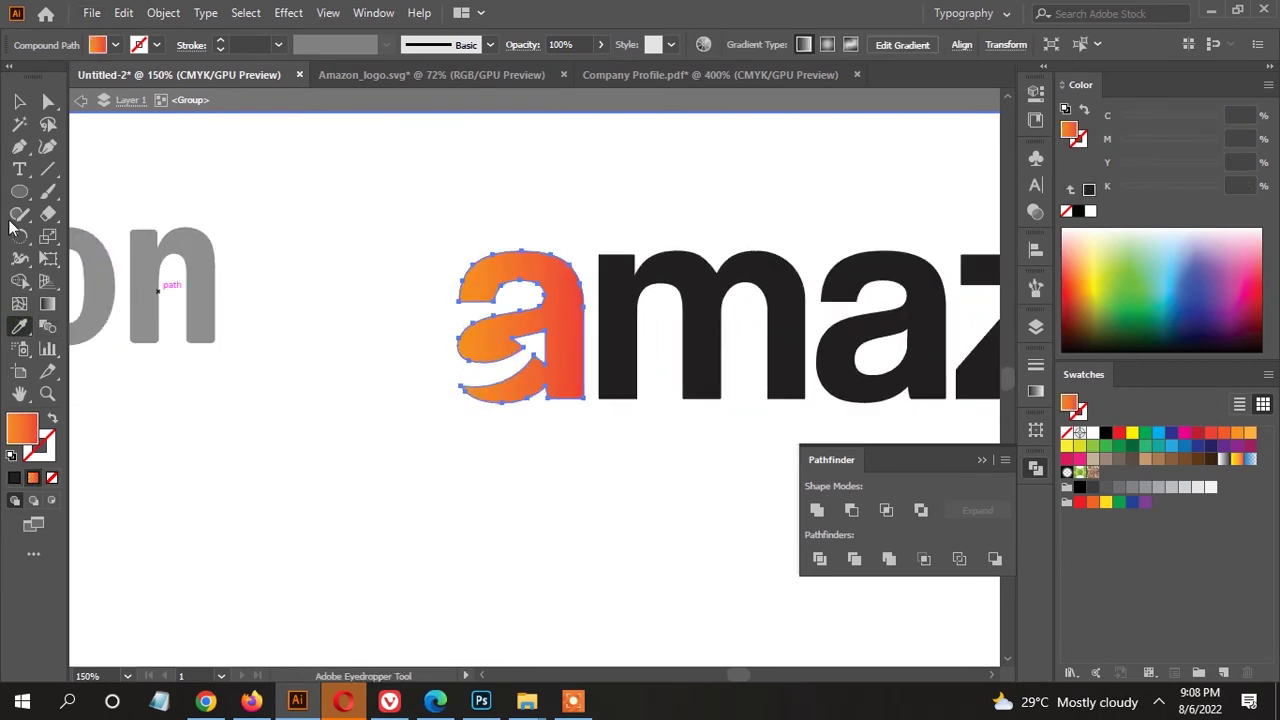
pyautogui.click(48, 168)
pyautogui.scroll(1, 340, 323)
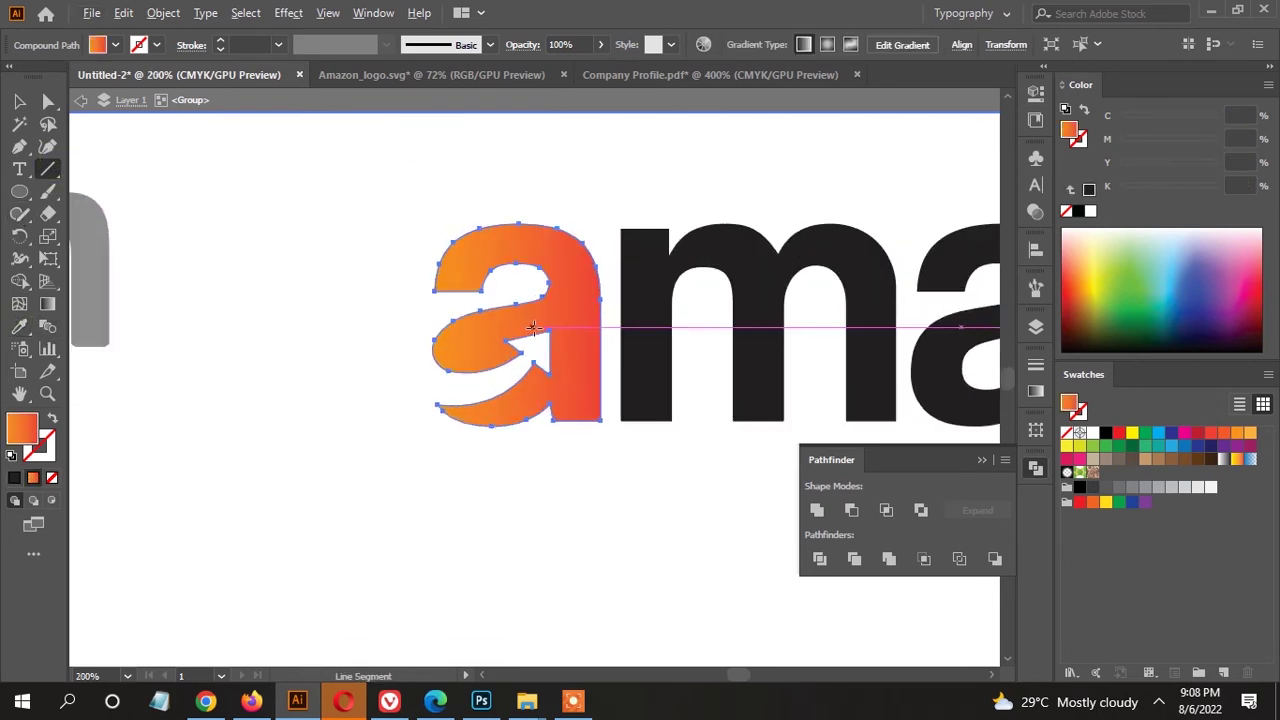
# Drag the gradient vertically so the 'a' runs orange at top to red at bottom.
pyautogui.click(47, 302)
pyautogui.moveTo(519, 215); pyautogui.dragTo(519, 265)
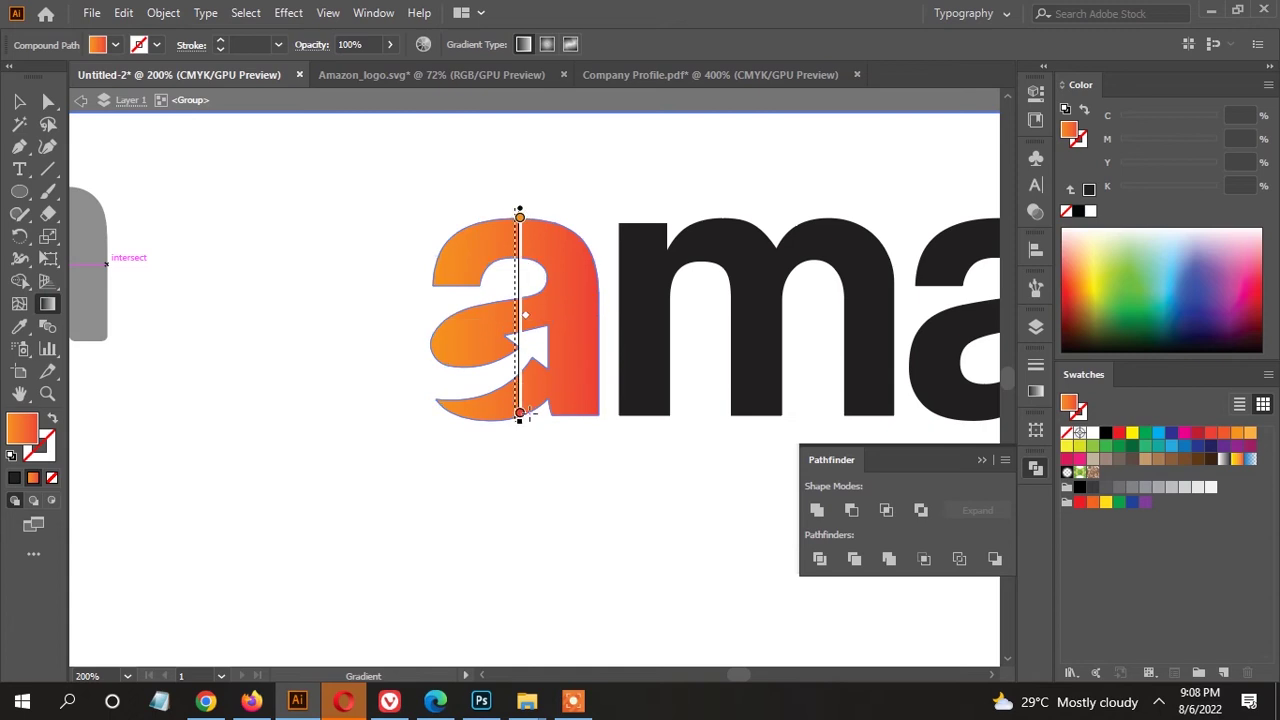
pyautogui.moveTo(528, 415); pyautogui.dragTo(528, 415)
pyautogui.press('v')
pyautogui.click(563, 429)
pyautogui.scroll(-1, 565, 440)
pyautogui.click(48, 101)
pyautogui.scroll(2, 494, 314)
# Draw a diagonal line from the arrow tip to the right edge of the 'a'.
pyautogui.click(394, 177)
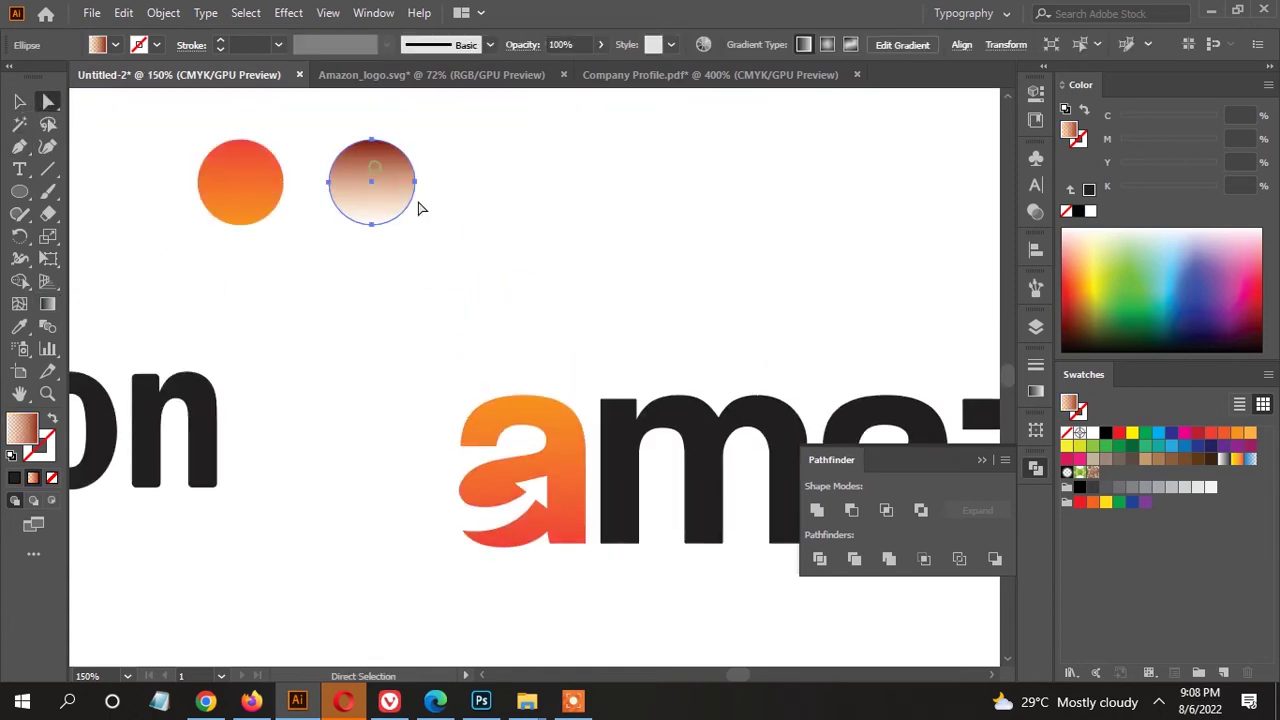
pyautogui.scroll(-2, 585, 366)
pyautogui.scroll(1, 510, 461)
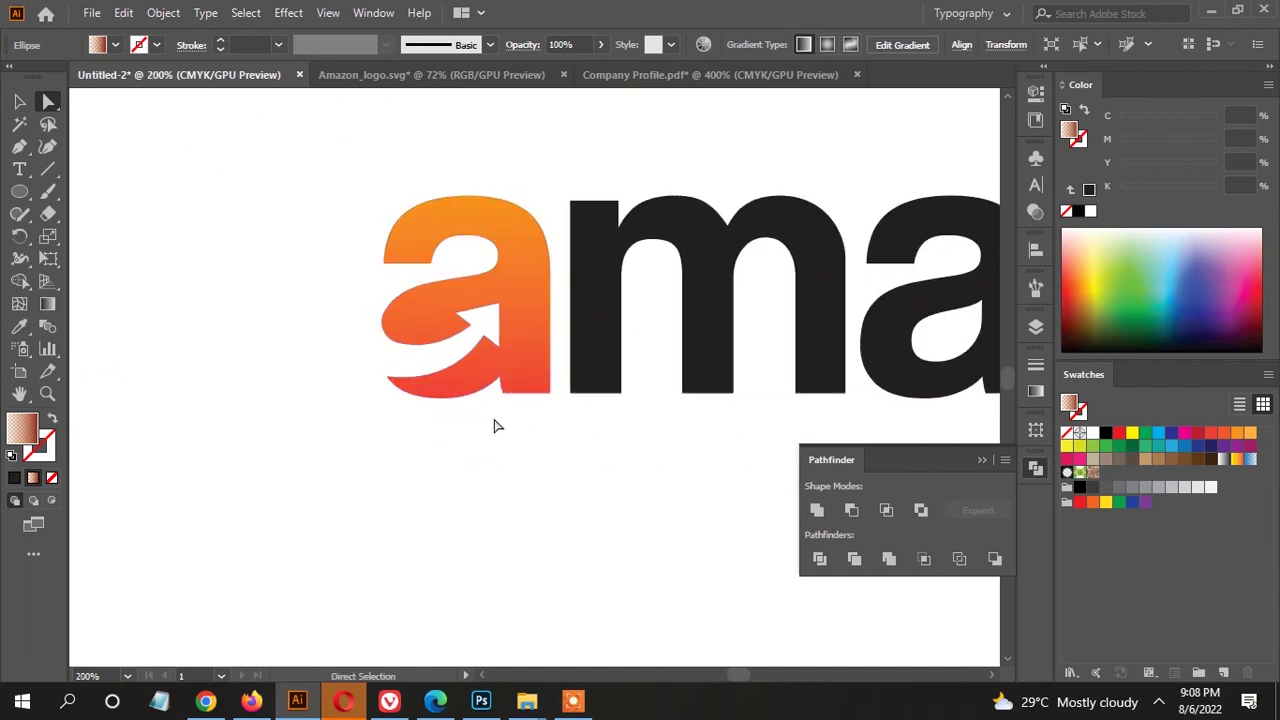
pyautogui.scroll(1, 517, 368)
pyautogui.click(50, 169)
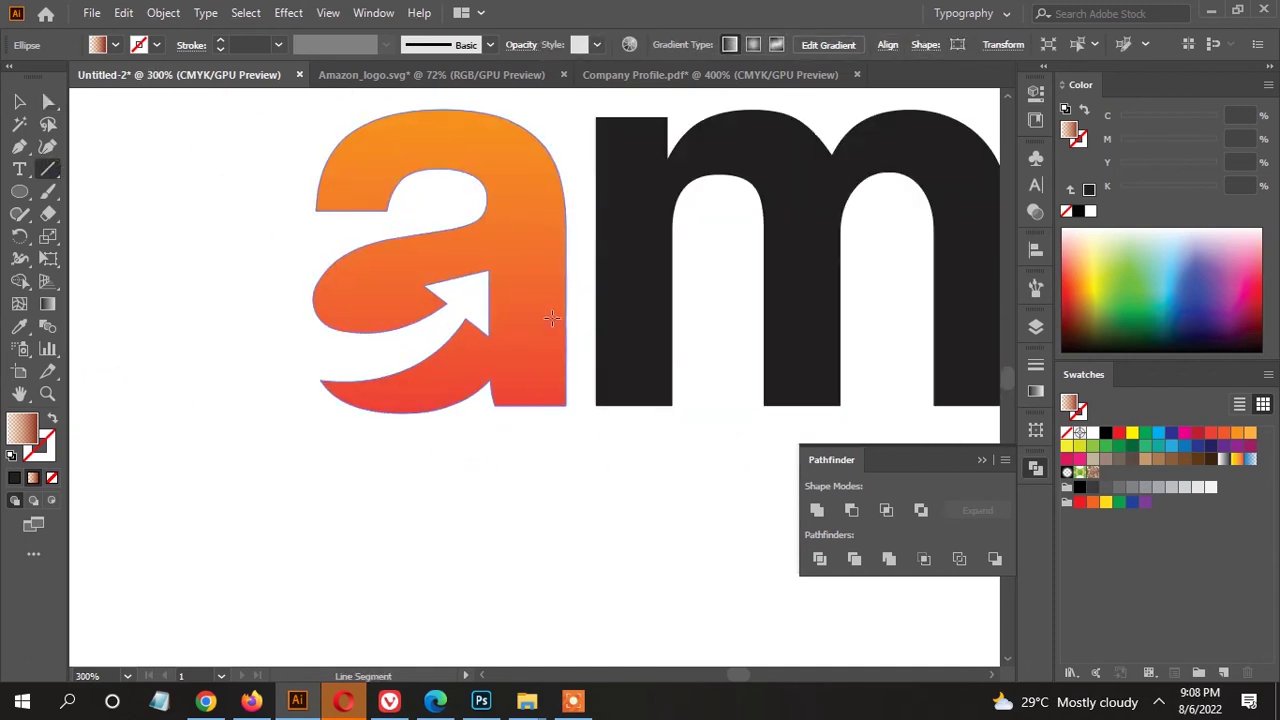
pyautogui.moveTo(490, 271); pyautogui.dragTo(589, 370)
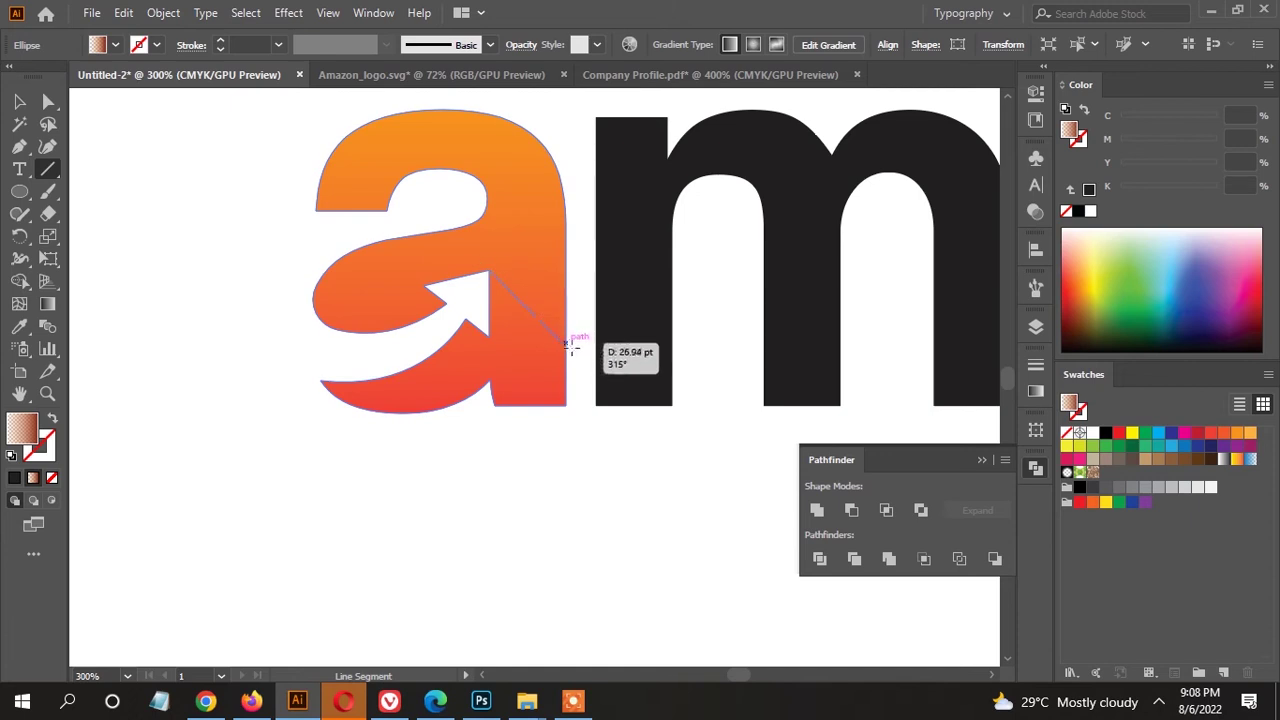
# Divide the 'a' along the line with Pathfinder and check the separated lower piece.
pyautogui.click(49, 102)
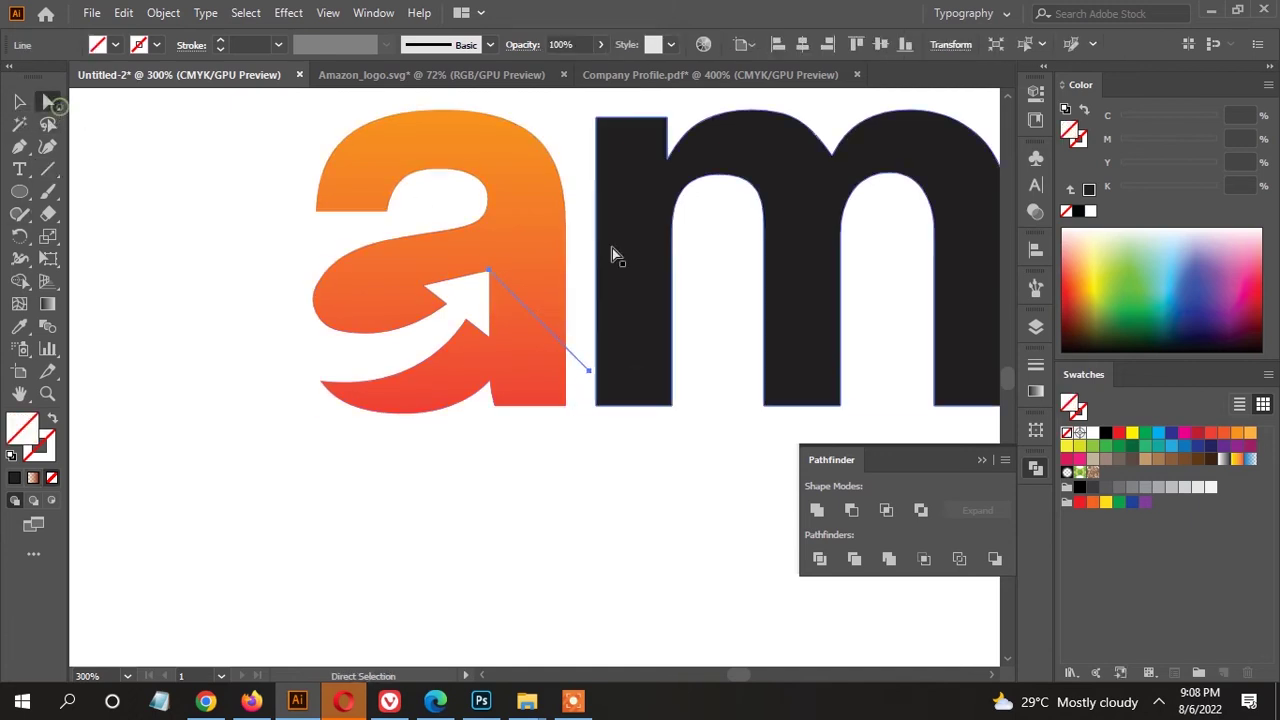
pyautogui.keyDown('shift'); pyautogui.click(535, 228); pyautogui.keyUp('shift')
pyautogui.click(816, 560)
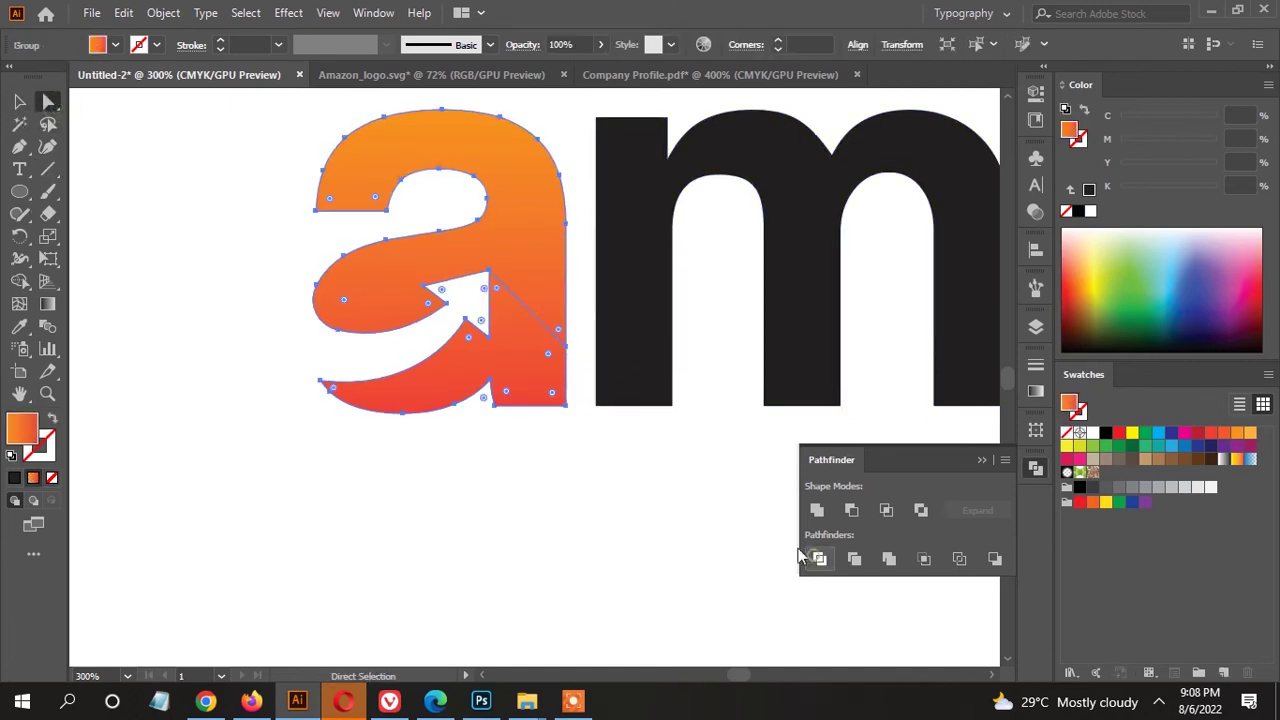
pyautogui.click(520, 460)
pyautogui.click(522, 358)
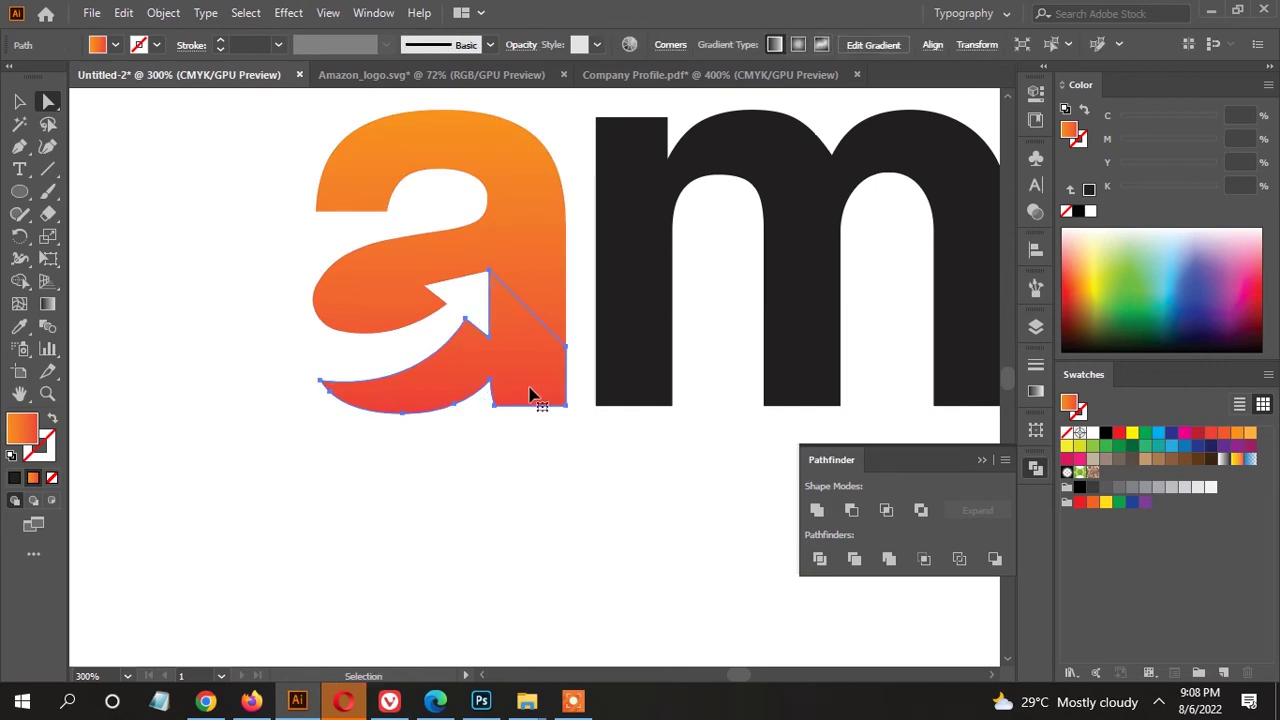
pyautogui.click(522, 318)
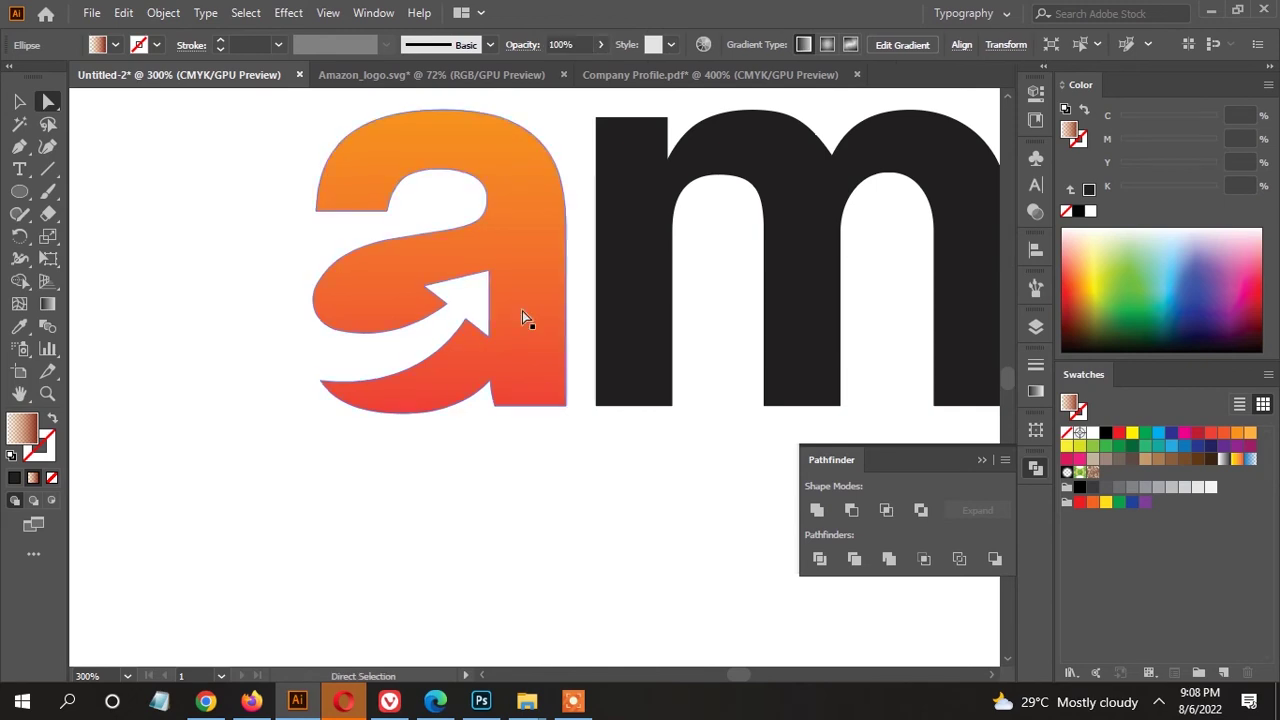
pyautogui.click(513, 309)
pyautogui.click(537, 468)
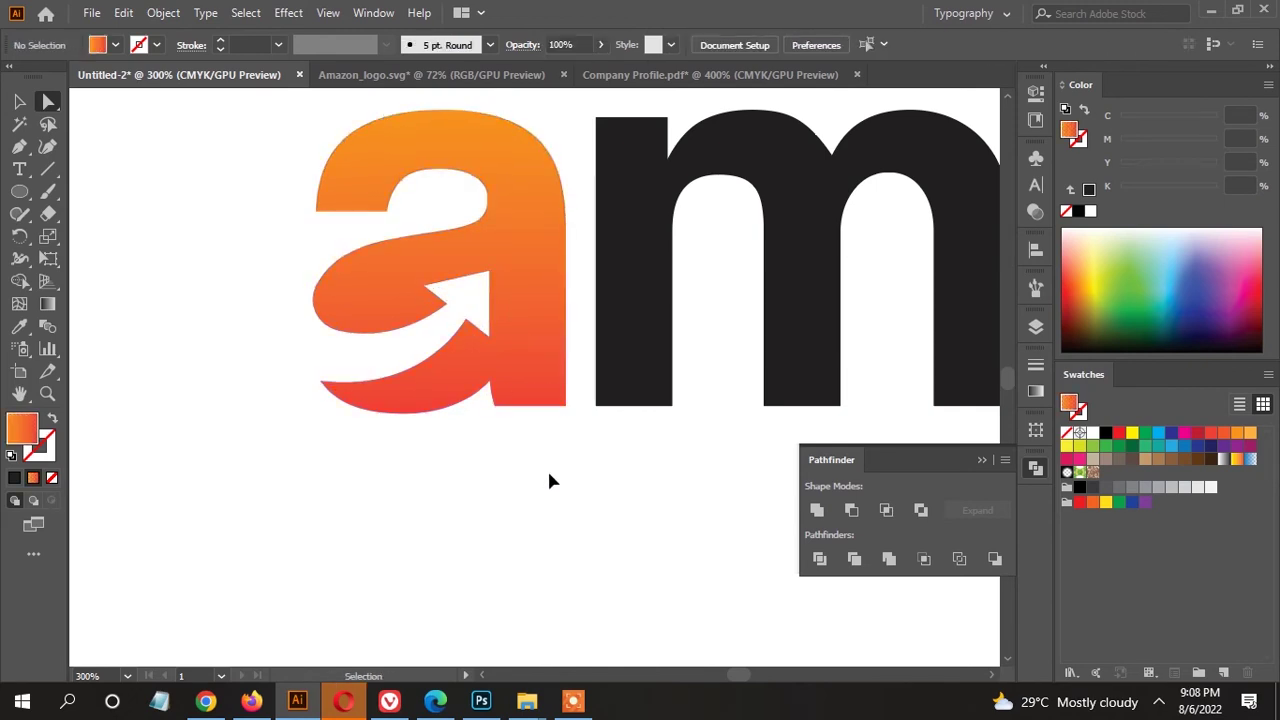
# Copy the brown sample circle's gradient onto the lower arrow piece of the 'a' with the eyedropper.
pyautogui.click(546, 412)
pyautogui.hotkey('ctrl', '-')
pyautogui.hotkey('ctrl', '-')
pyautogui.scroll(2, 486, 500)
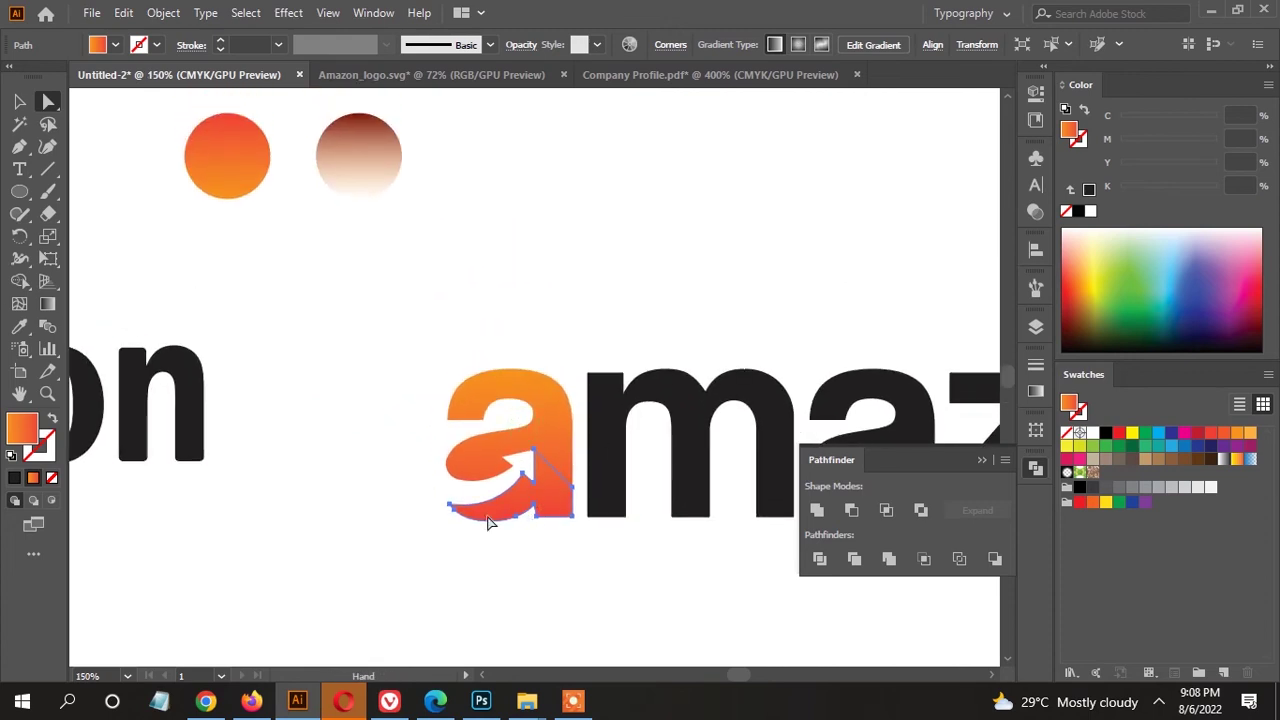
pyautogui.click(19, 326)
pyautogui.click(360, 127)
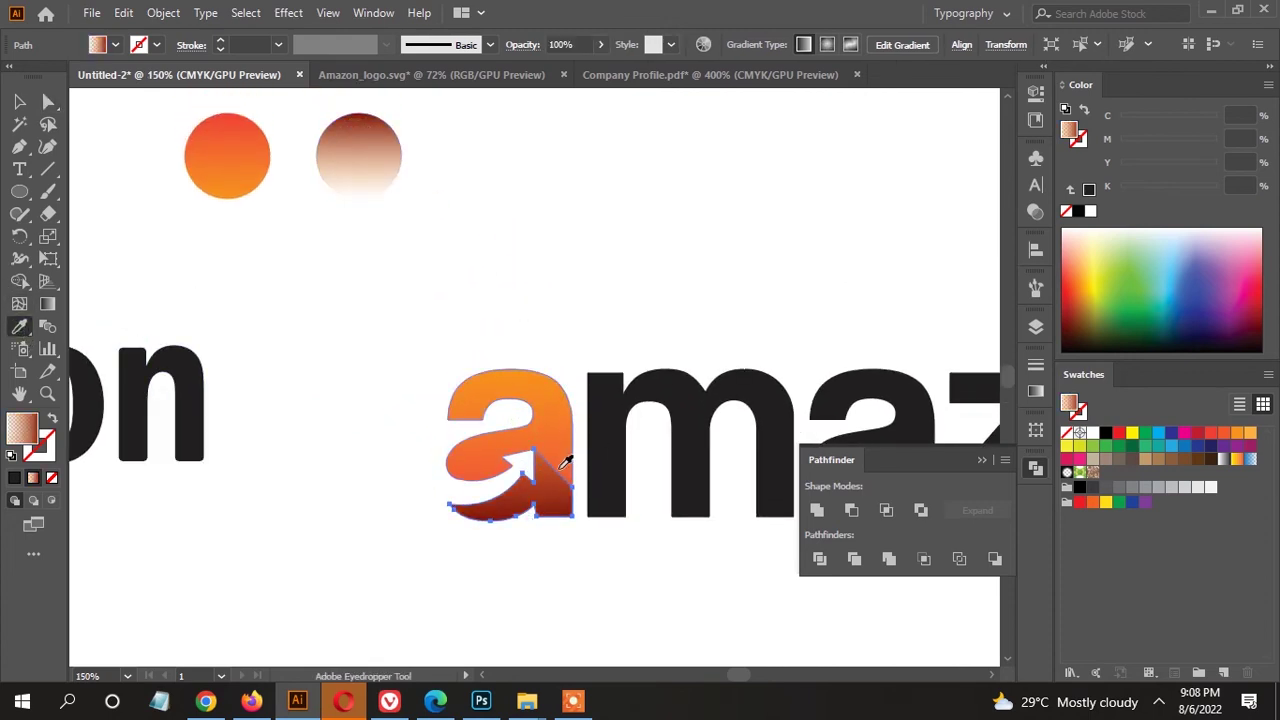
pyautogui.hotkey('ctrl', '+')
pyautogui.hotkey('ctrl', '+')
pyautogui.press('a')
pyautogui.moveTo(493, 154)
pyautogui.mouseDown()
pyautogui.moveTo(515, 349)
pyautogui.moveTo(565, 562)
pyautogui.mouseUp()
# Set the Gradient panel stops to orange on the left and dark red on the right.
pyautogui.click(1036, 391)
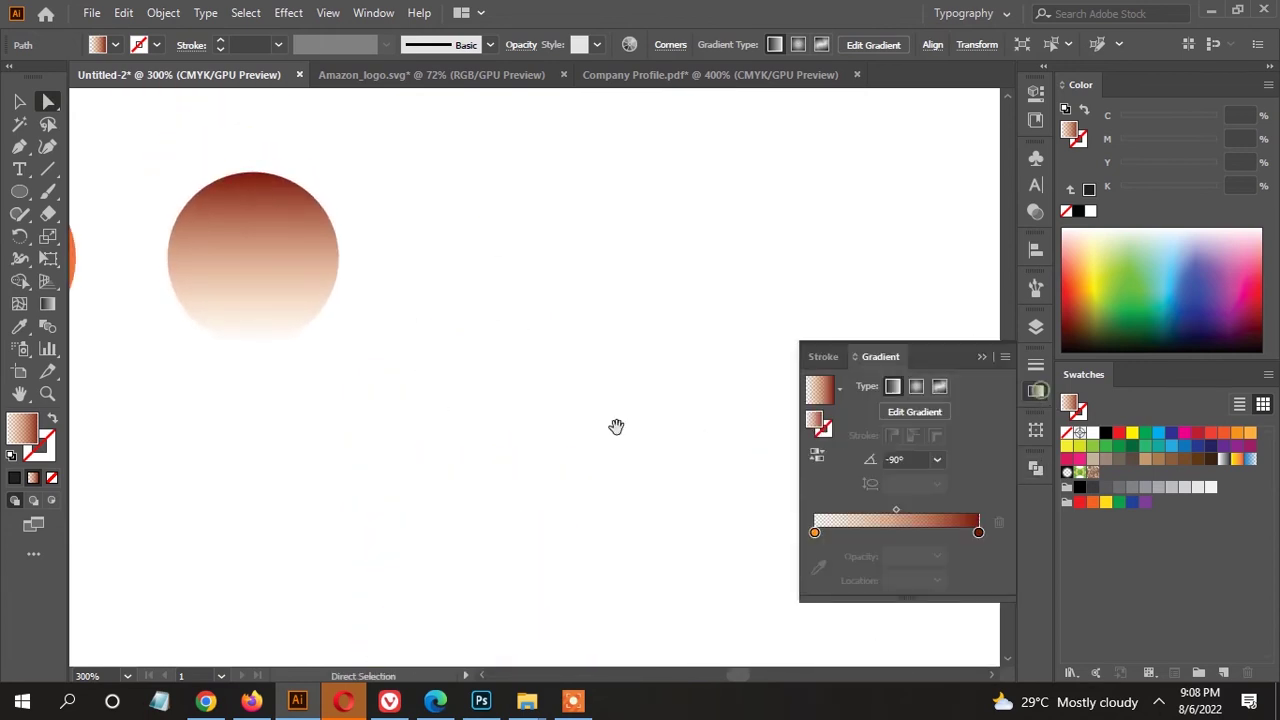
pyautogui.moveTo(614, 426); pyautogui.dragTo(463, 137)
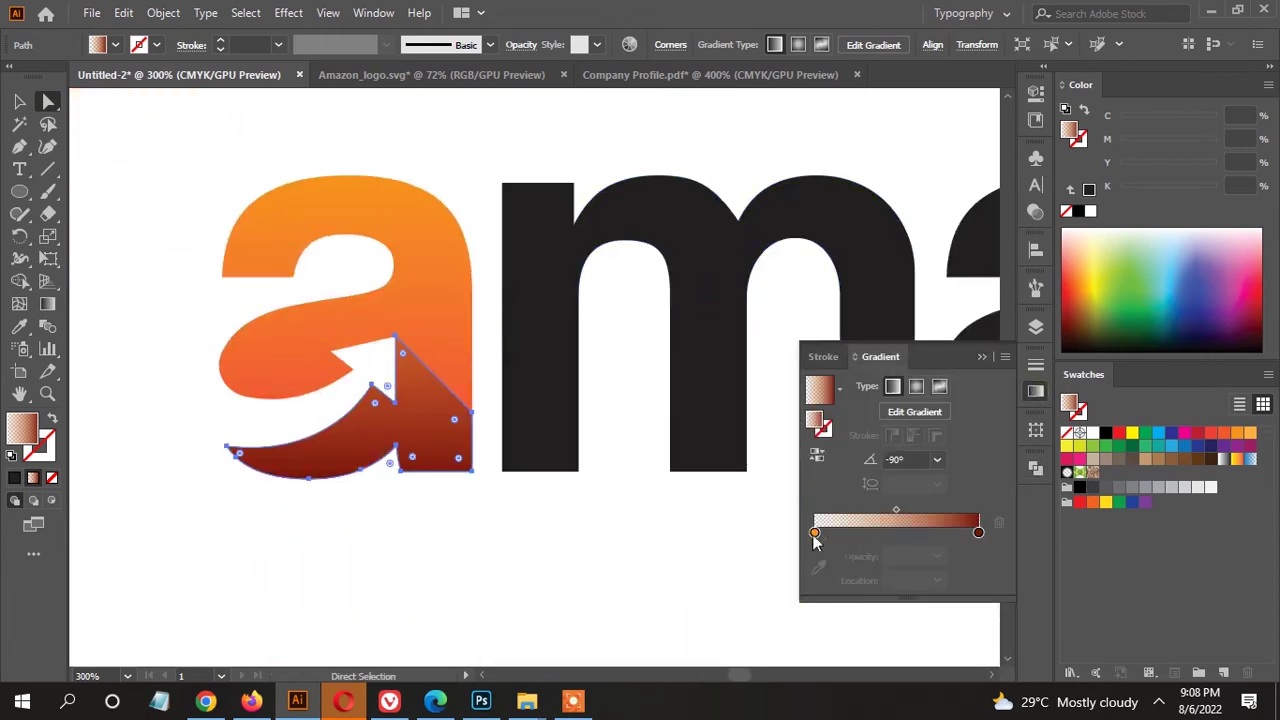
pyautogui.click(814, 533)
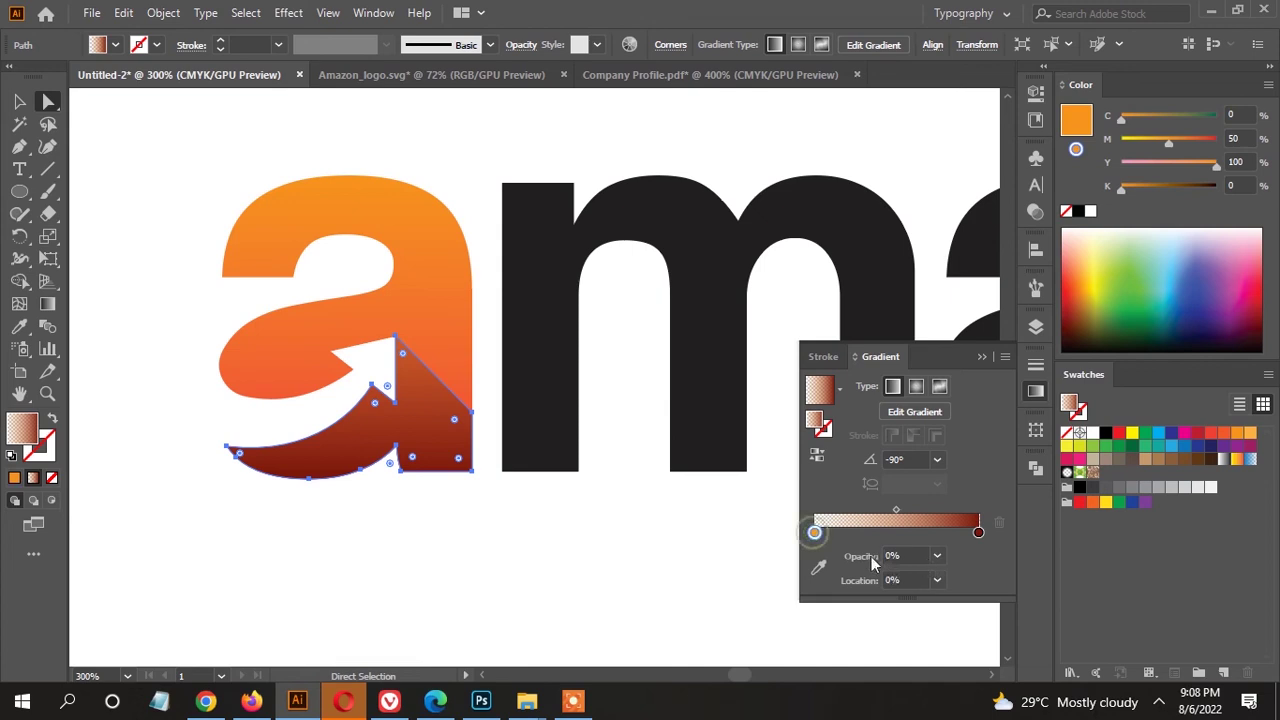
pyautogui.click(979, 533)
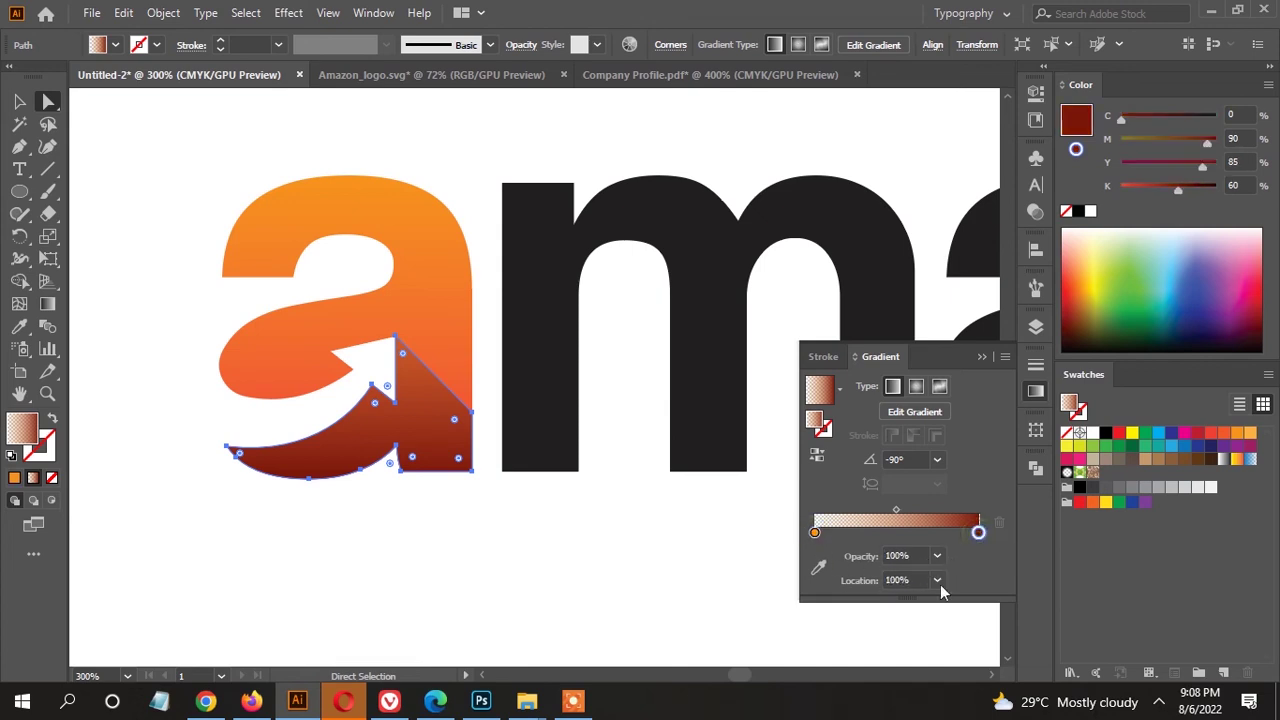
pyautogui.scroll(1, 240, 430)
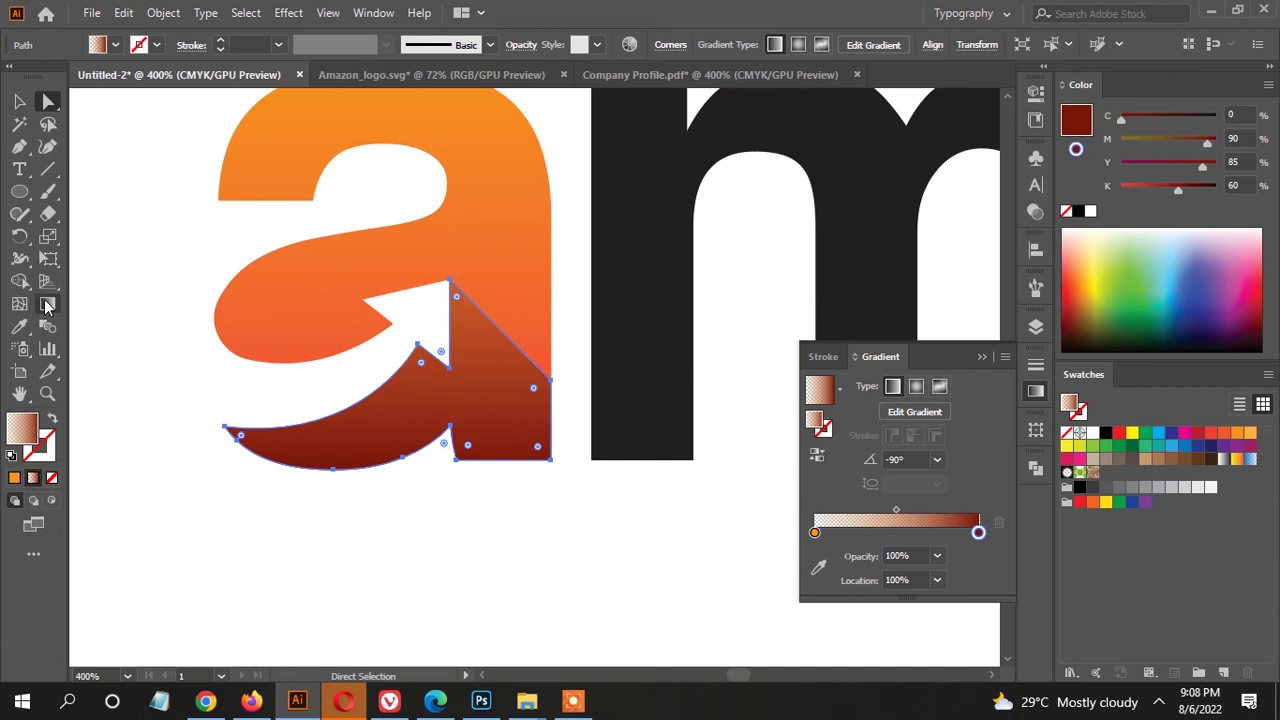
# Angle the arrow piece's gradient diagonally from lower right to upper left, ending at 126.1°.
pyautogui.click(47, 304)
pyautogui.moveTo(543, 453); pyautogui.dragTo(421, 355)
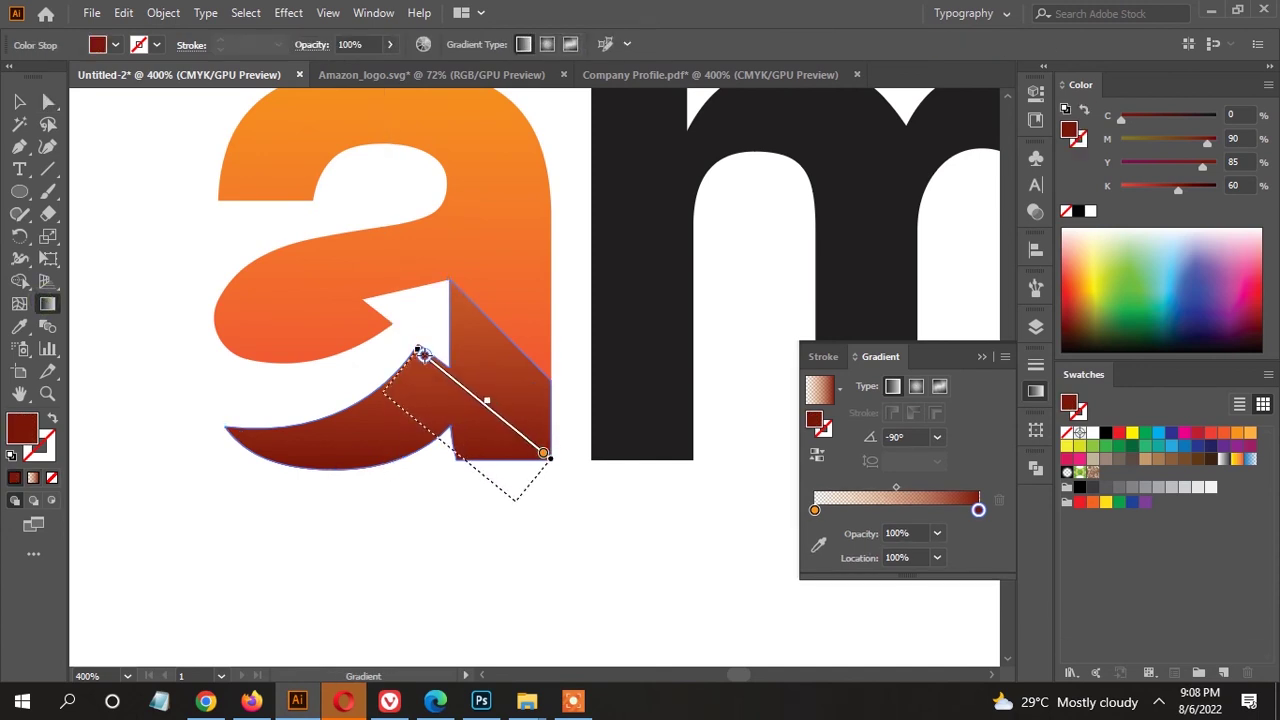
pyautogui.moveTo(508, 496); pyautogui.dragTo(388, 397)
pyautogui.moveTo(558, 457); pyautogui.dragTo(409, 354)
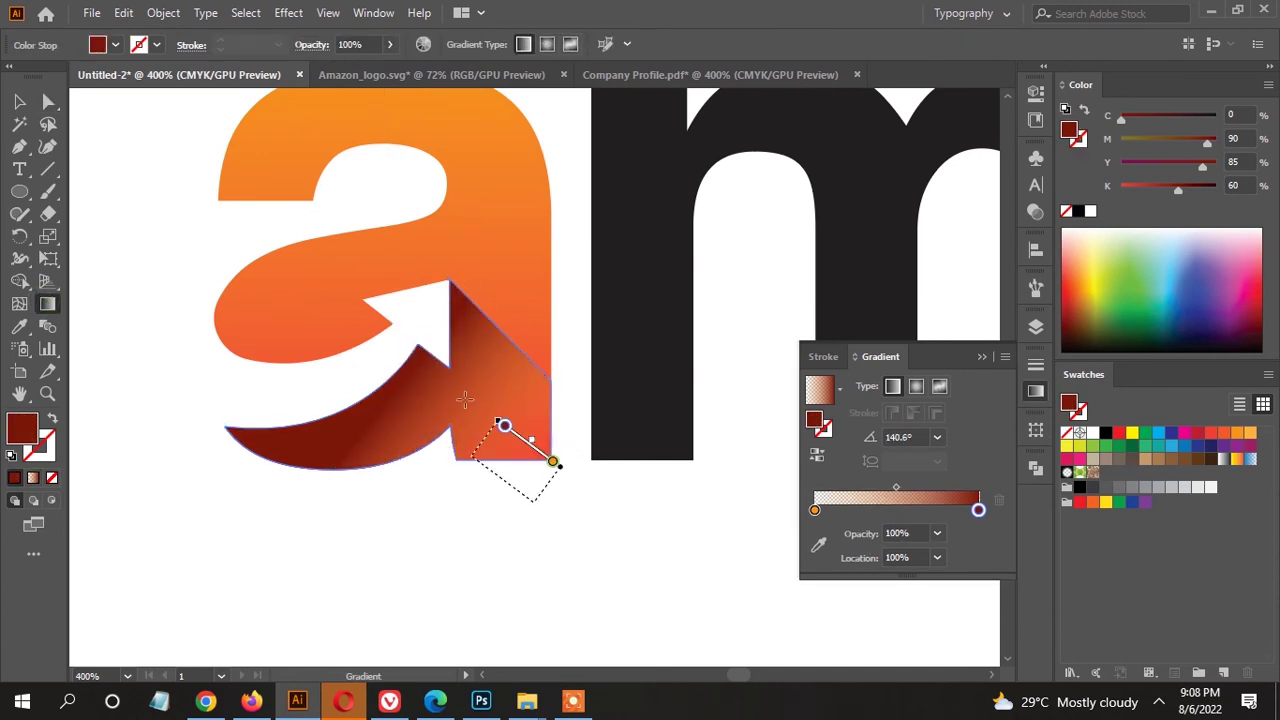
pyautogui.moveTo(529, 491); pyautogui.dragTo(389, 391)
pyautogui.press('v')
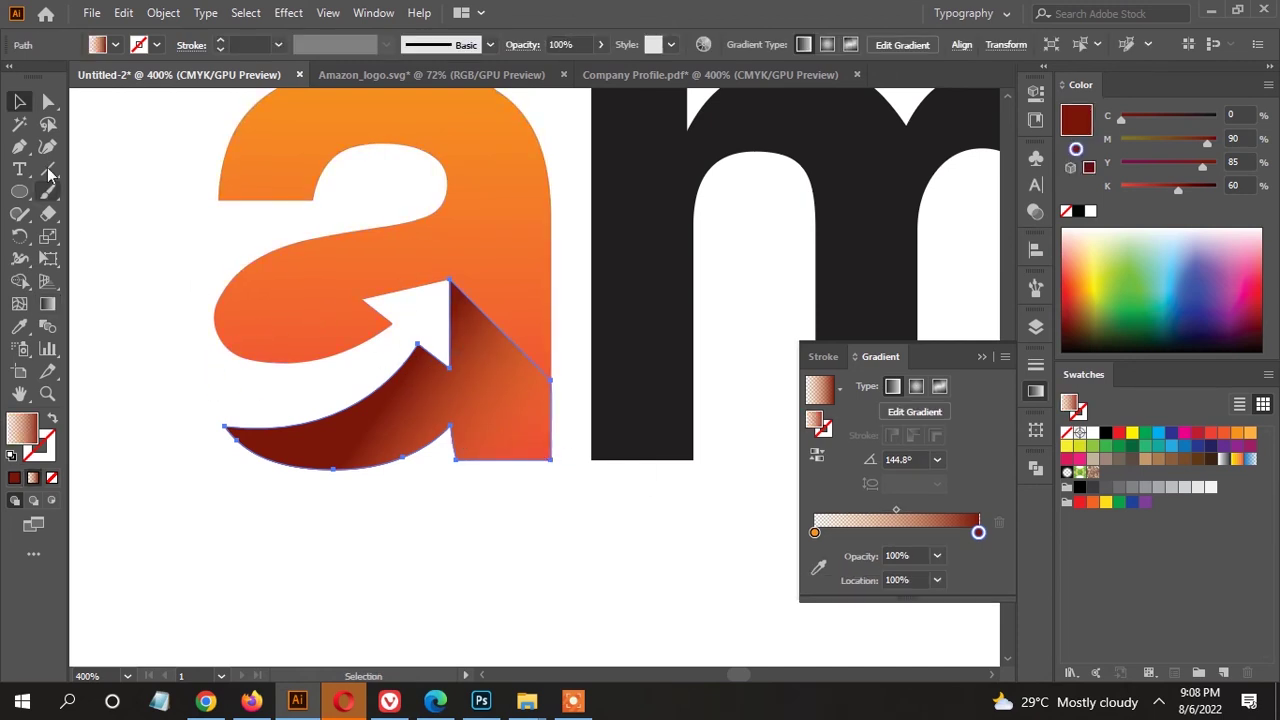
pyautogui.click(47, 302)
pyautogui.moveTo(538, 445); pyautogui.dragTo(460, 332)
pyautogui.press('v')
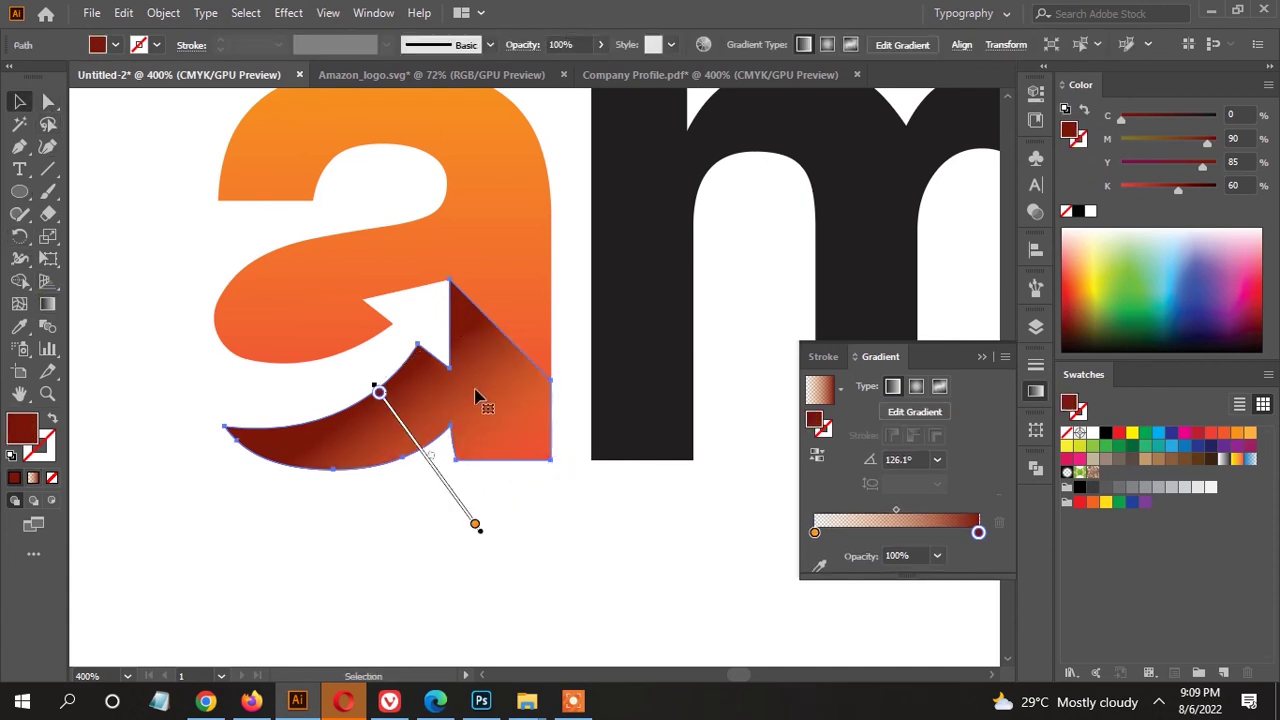
pyautogui.scroll(-2, 354, 240)
pyautogui.scroll(-2, 436, 367)
# Delete the two gradient sample circles from the artboard.
pyautogui.scroll(-1, 441, 376)
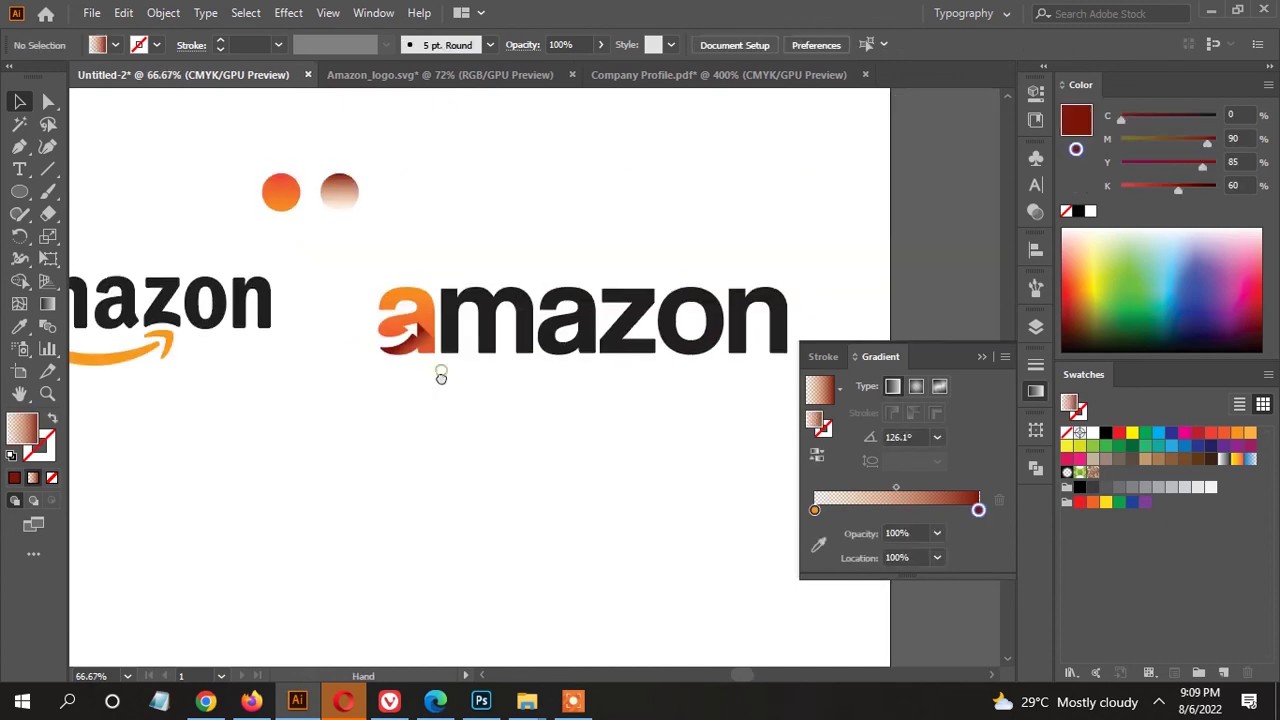
pyautogui.scroll(1, 368, 258)
pyautogui.moveTo(440, 251); pyautogui.dragTo(213, 103)
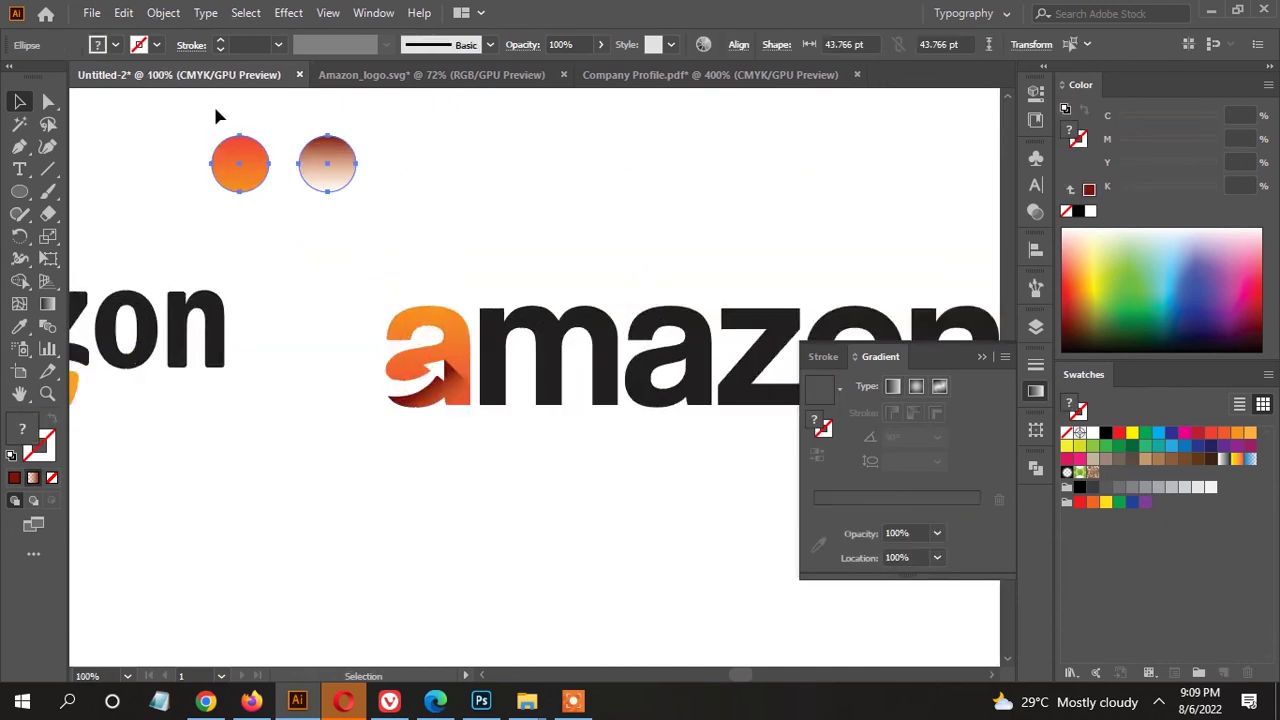
pyautogui.press('Delete')
pyautogui.scroll(-1, 423, 156)
pyautogui.scroll(-1, 443, 205)
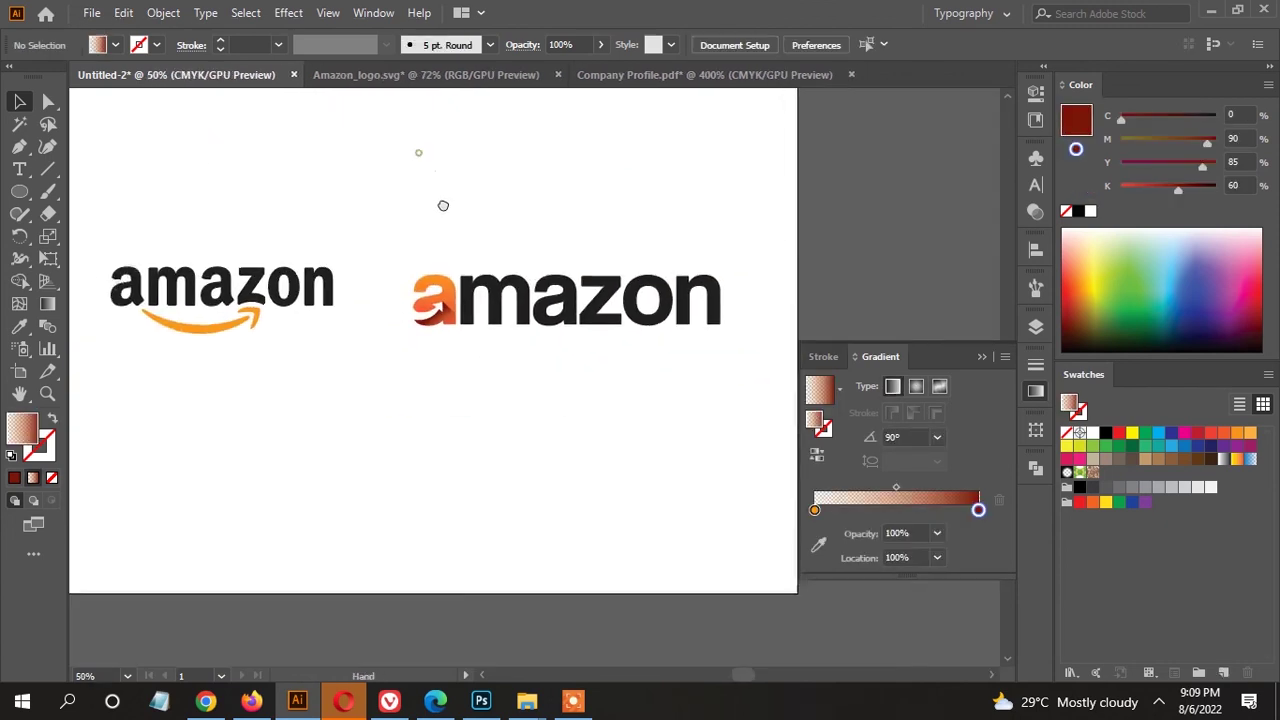
pyautogui.scroll(1, 443, 205)
# Scale up the amazon wordmark from a corner and nudge it slightly upward.
pyautogui.click(981, 356)
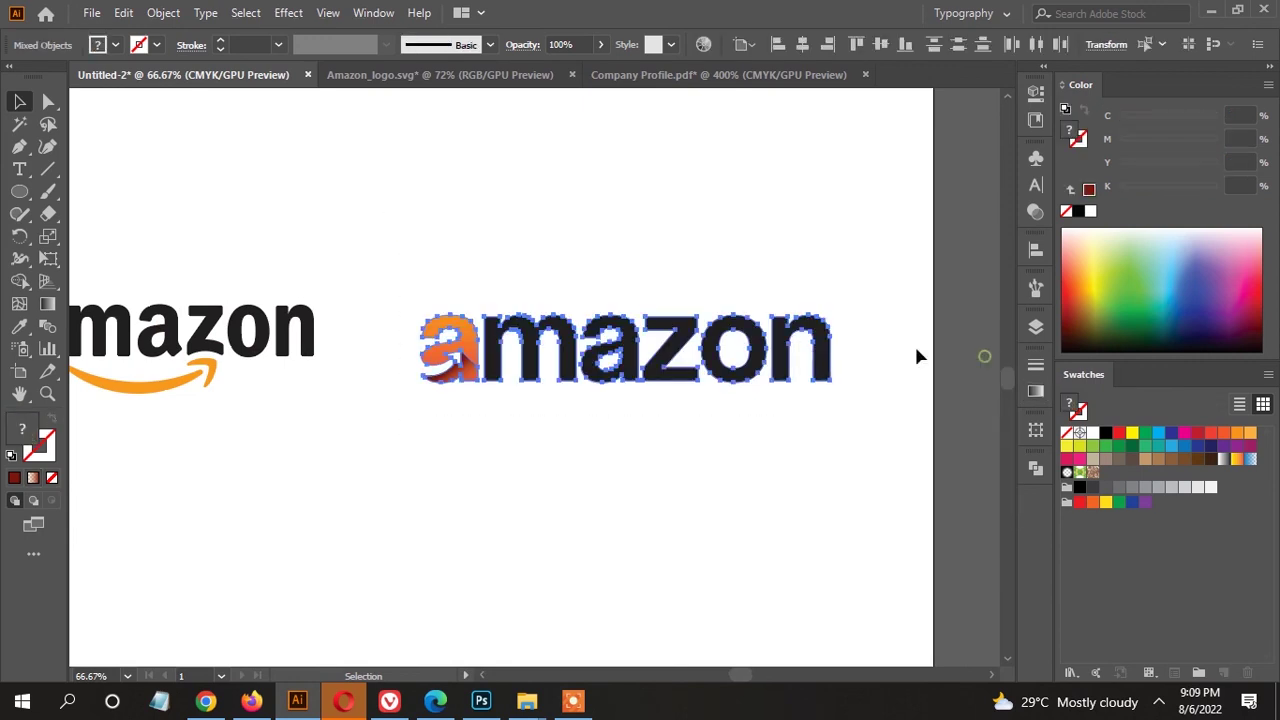
pyautogui.moveTo(515, 255)
pyautogui.mouseDown()
pyautogui.moveTo(920, 434)
pyautogui.moveTo(862, 398)
pyautogui.mouseUp()
pyautogui.press('e')
pyautogui.press('v')
pyautogui.moveTo(714, 381); pyautogui.dragTo(714, 368)
pyautogui.click(690, 252)
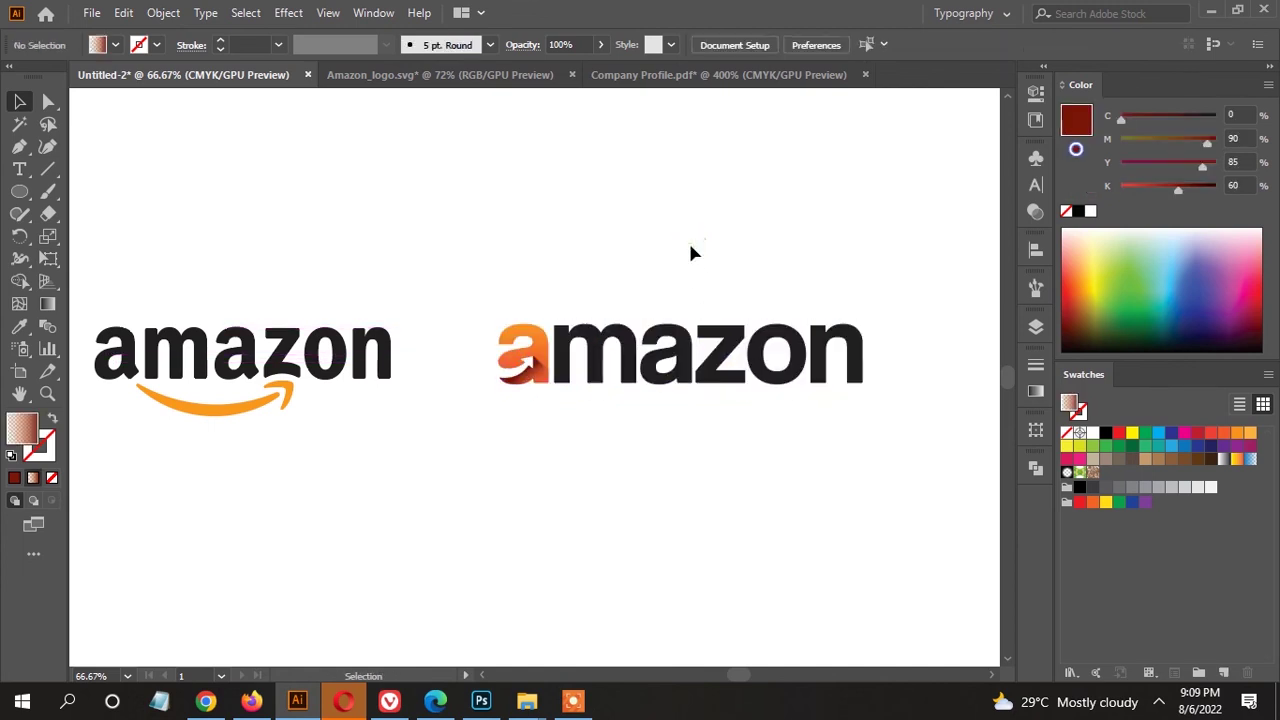